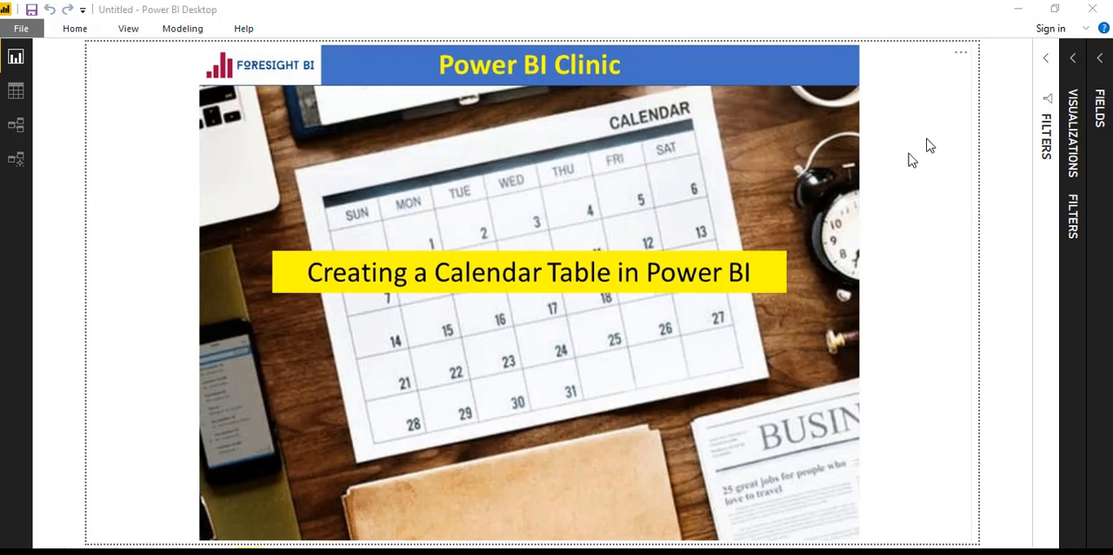
Step: Show the list of model tables and start a new calculated table named Calendar
left_click(1097, 62)
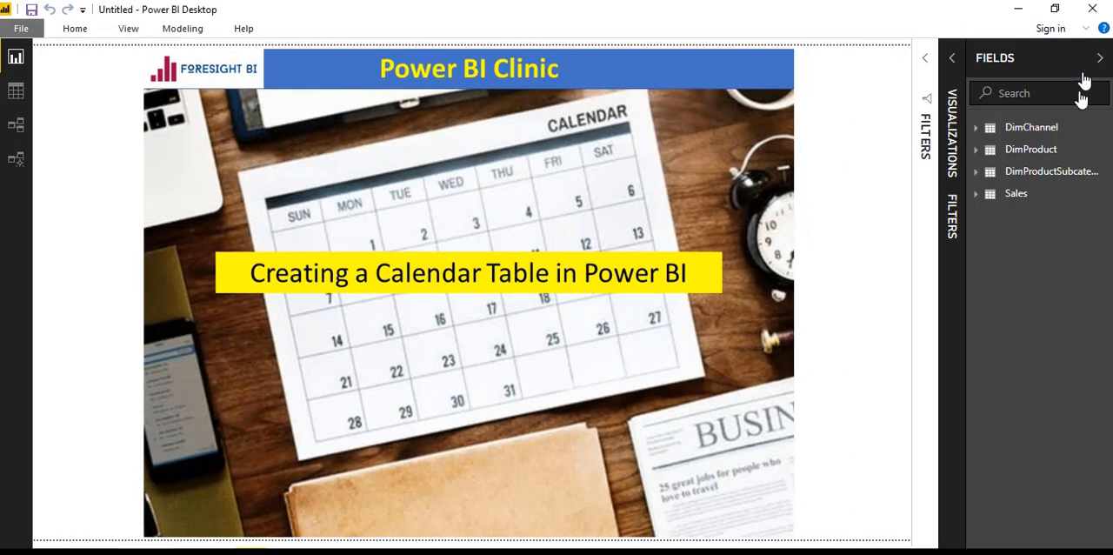
mouse_move(1076, 136)
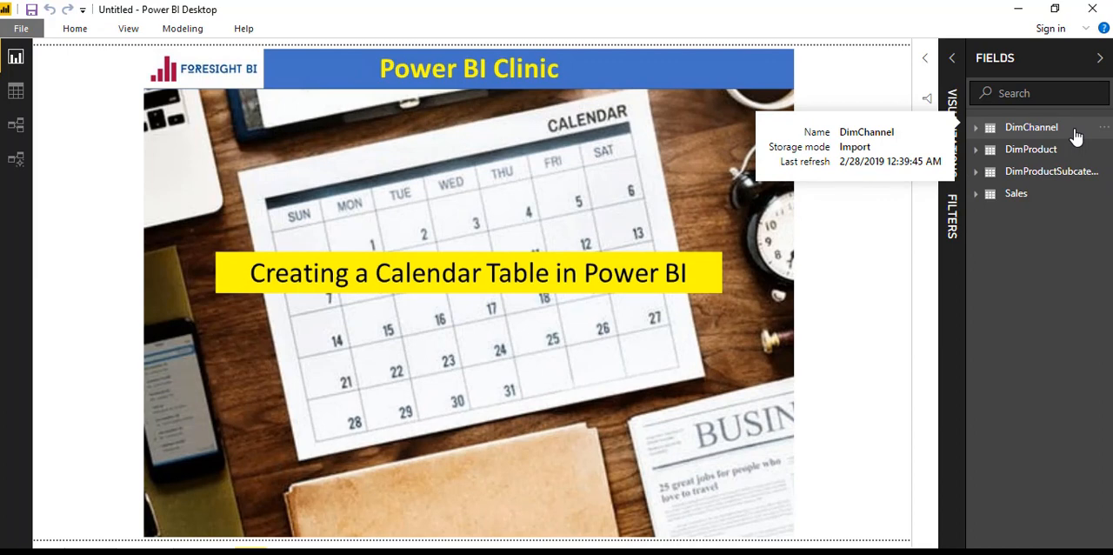
left_click(183, 29)
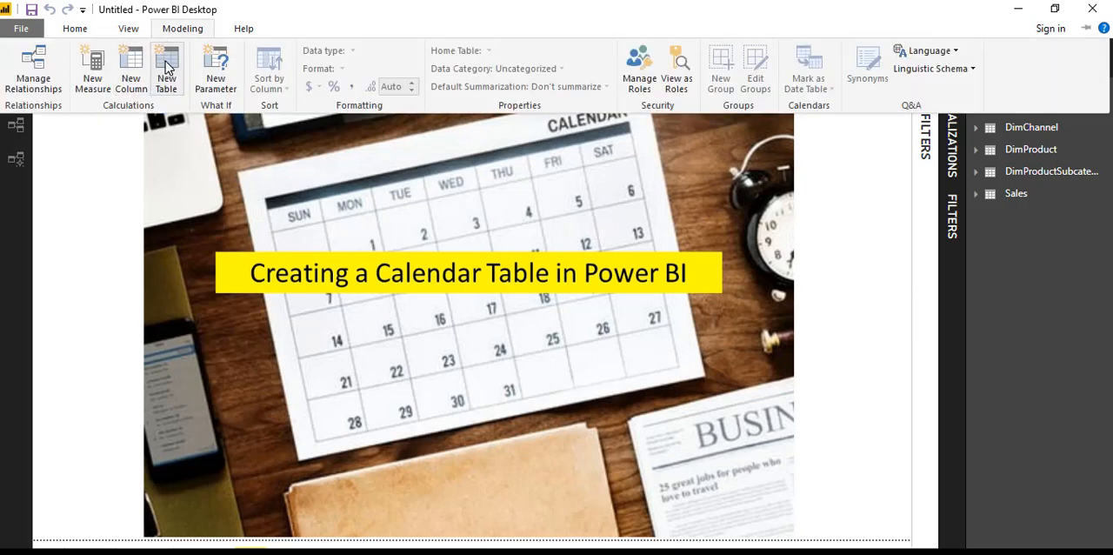
left_click(167, 68)
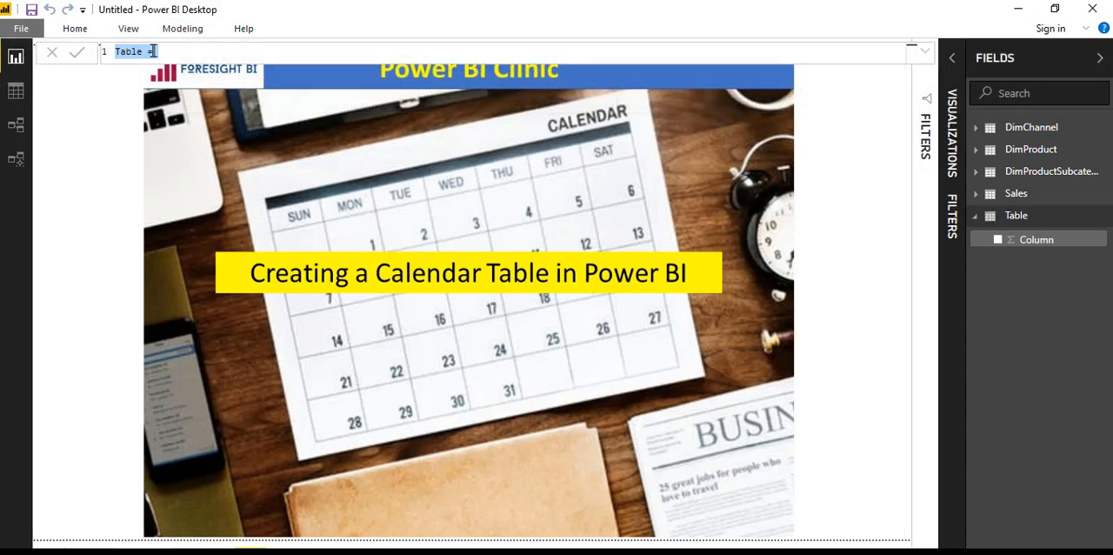
left_click(143, 52)
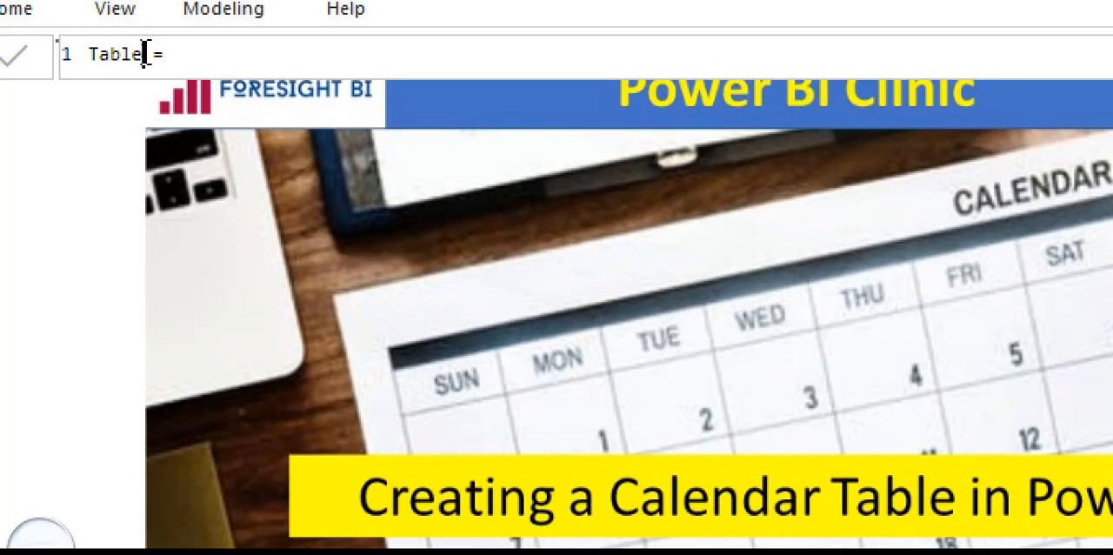
key("BackSpace")
key("BackSpace")
key("BackSpace")
key("BackSpace")
key("BackSpace")
type("Calendar")
Step: Define the Calendar table with the CALENDARAUTO() function and commit the formula
left_click(232, 55)
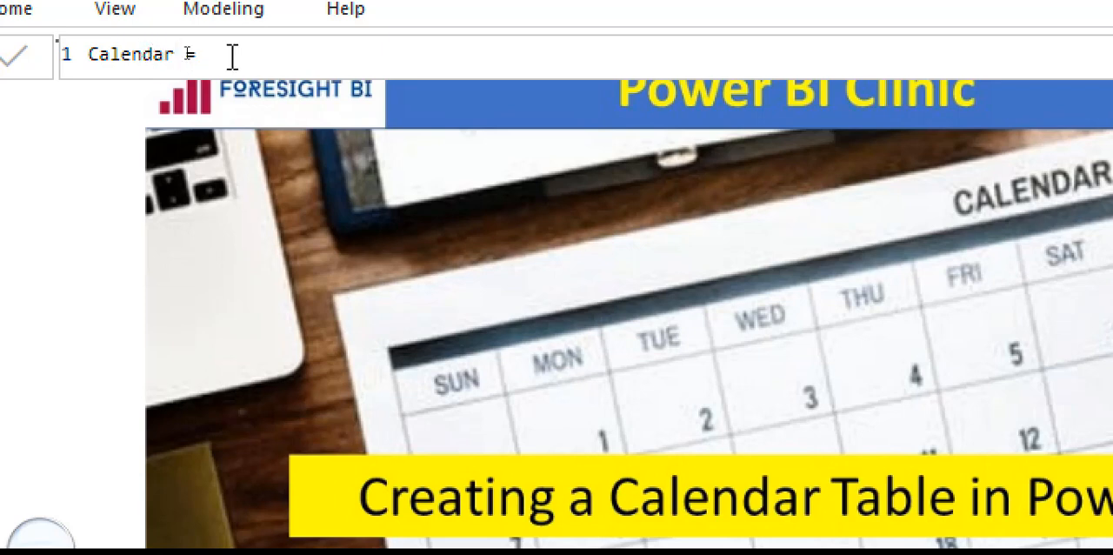
type("cal")
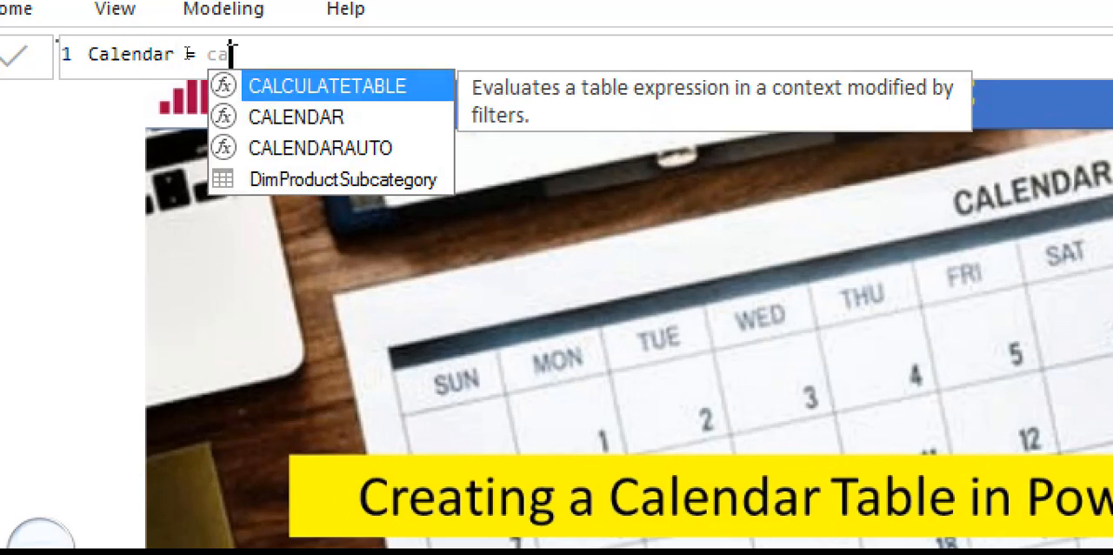
key("Down")
key("Down")
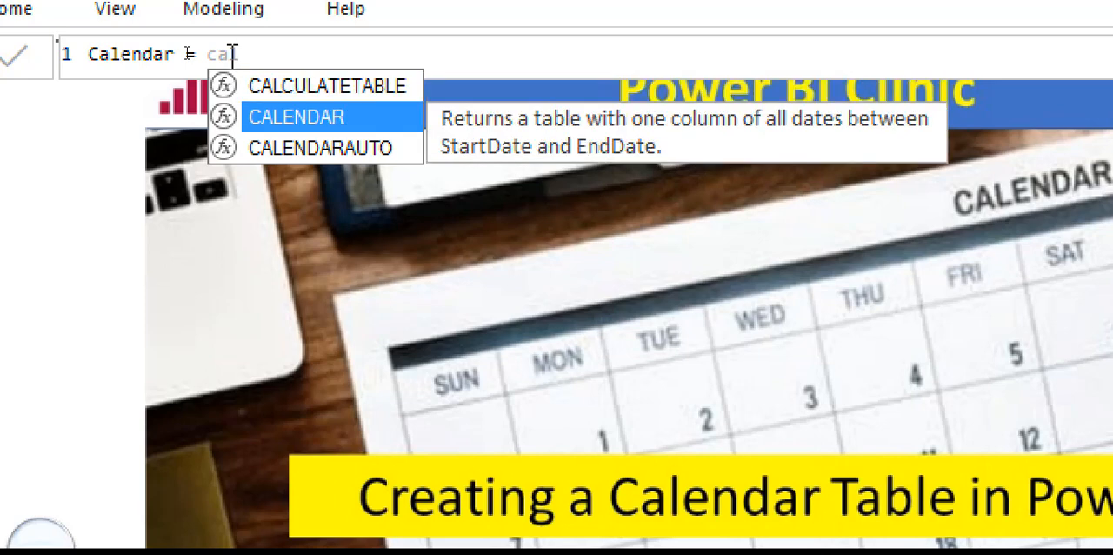
key("Tab")
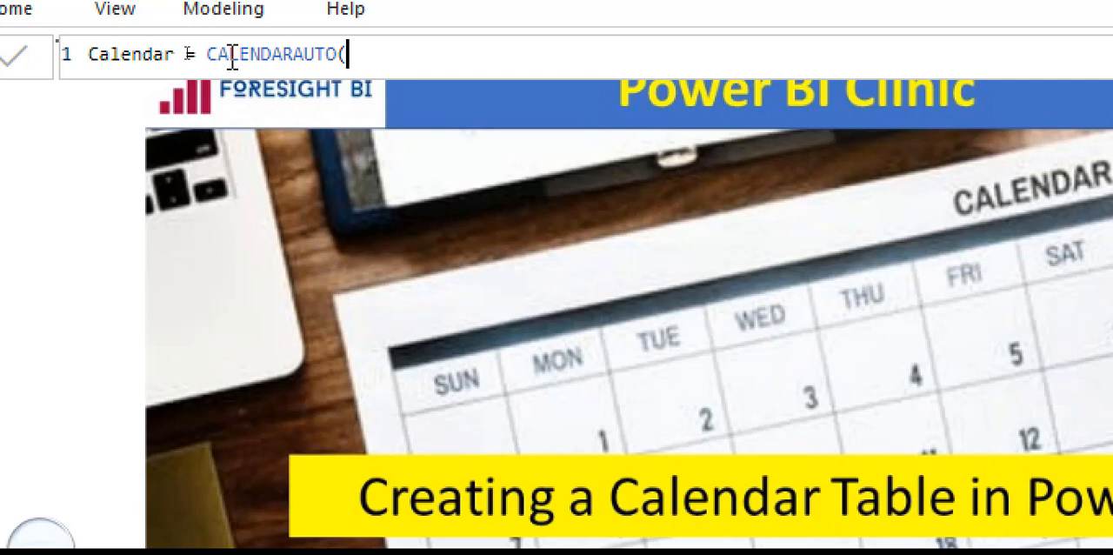
key("BackSpace")
type("(")
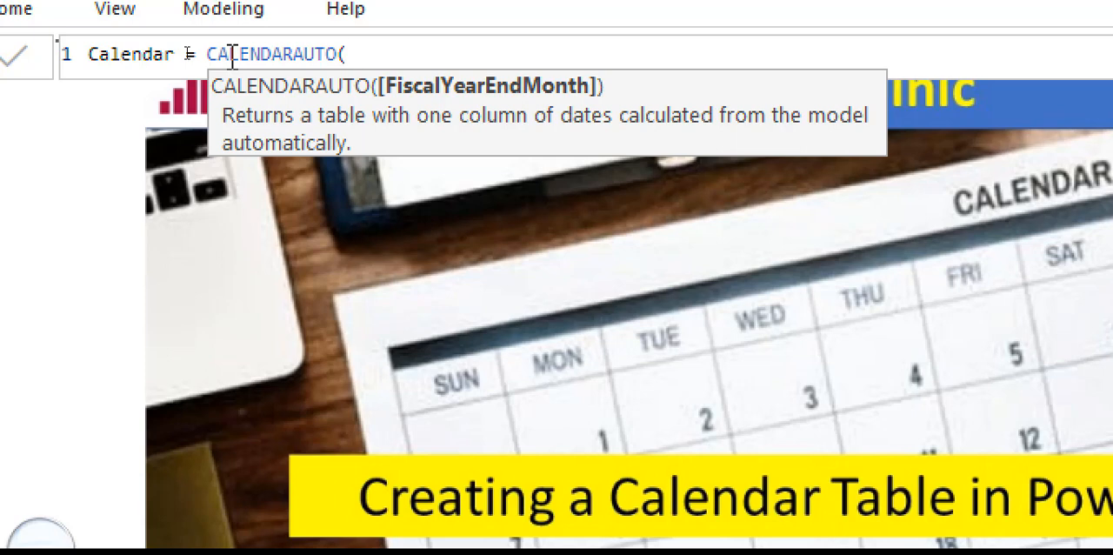
type(")")
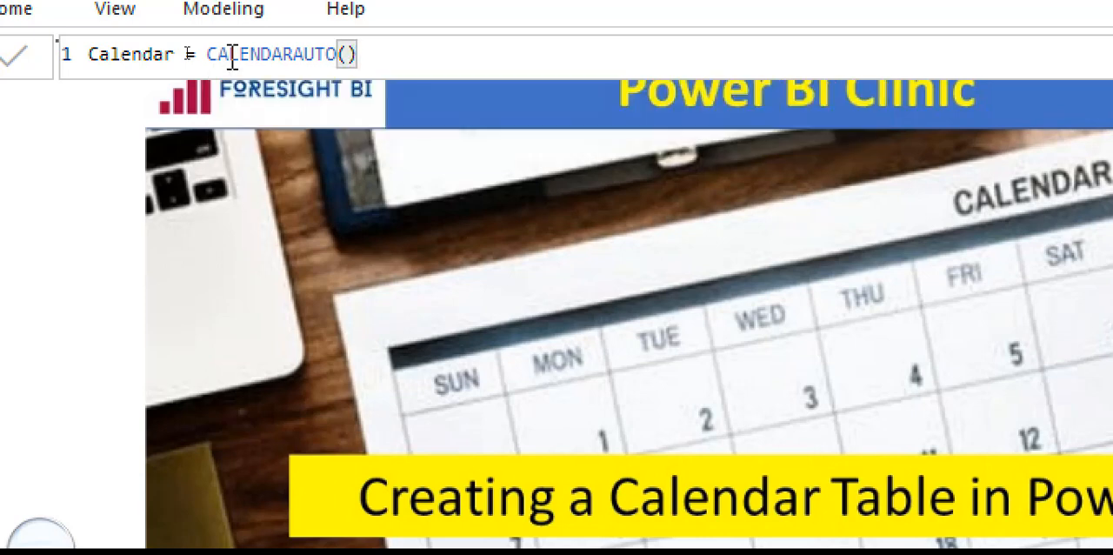
key("Return")
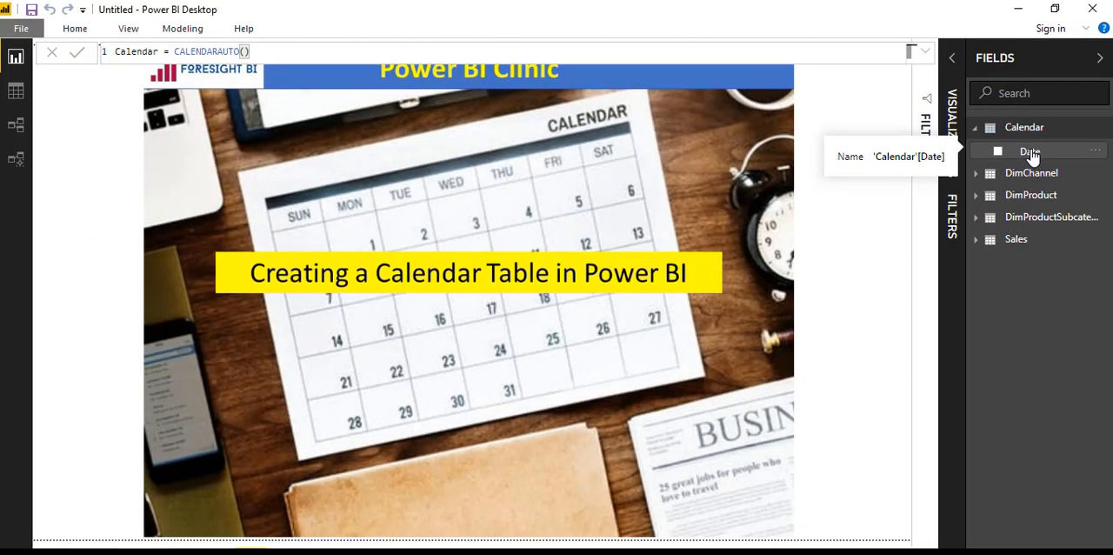
Step: Display the rows of the Calendar table in the Data view
left_click(1031, 152)
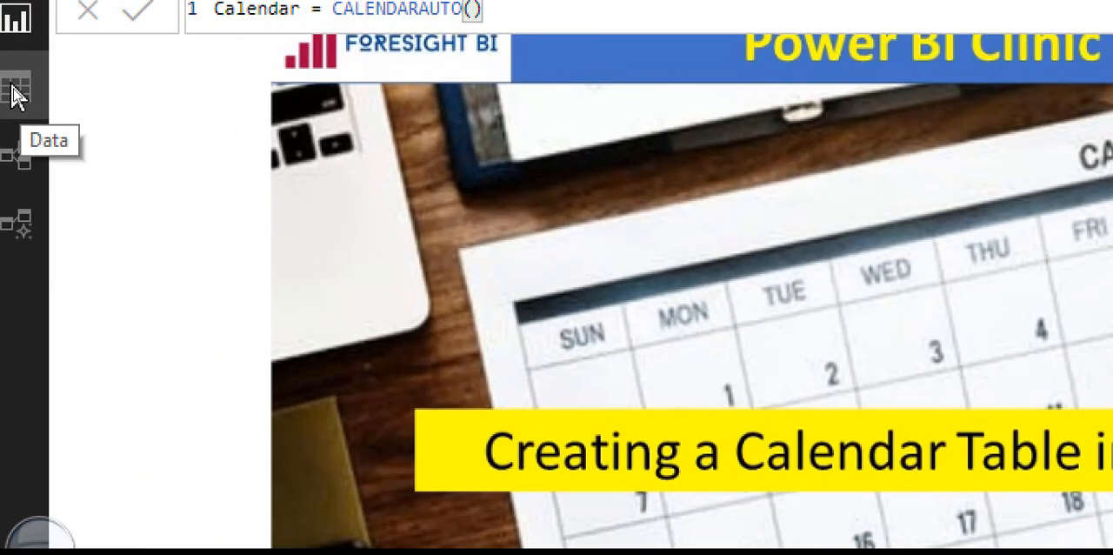
left_click(13, 89)
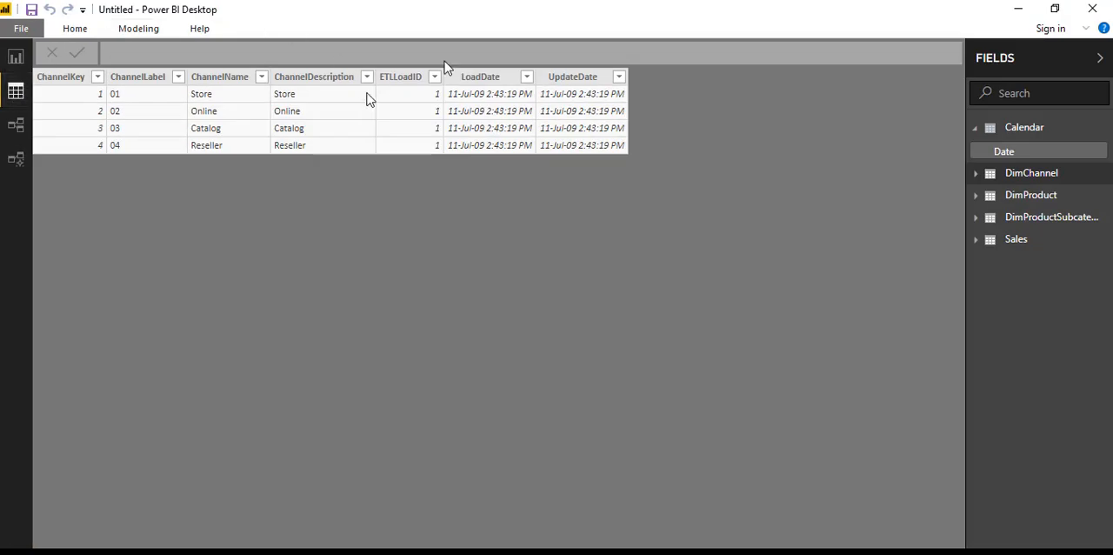
left_click(1024, 130)
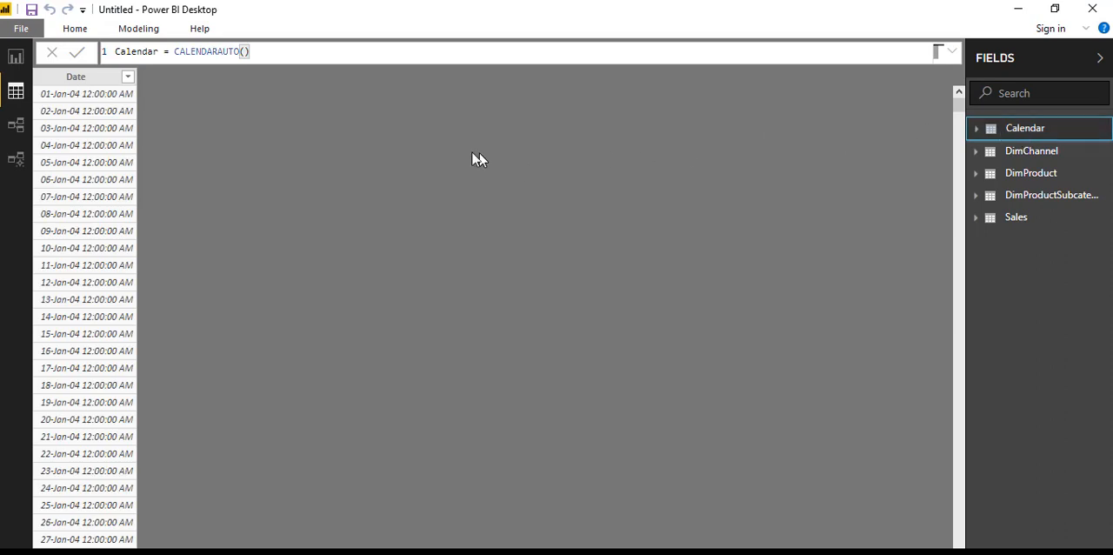
Step: Mark the Calendar table as a date table, using Date as its date column
left_click(139, 32)
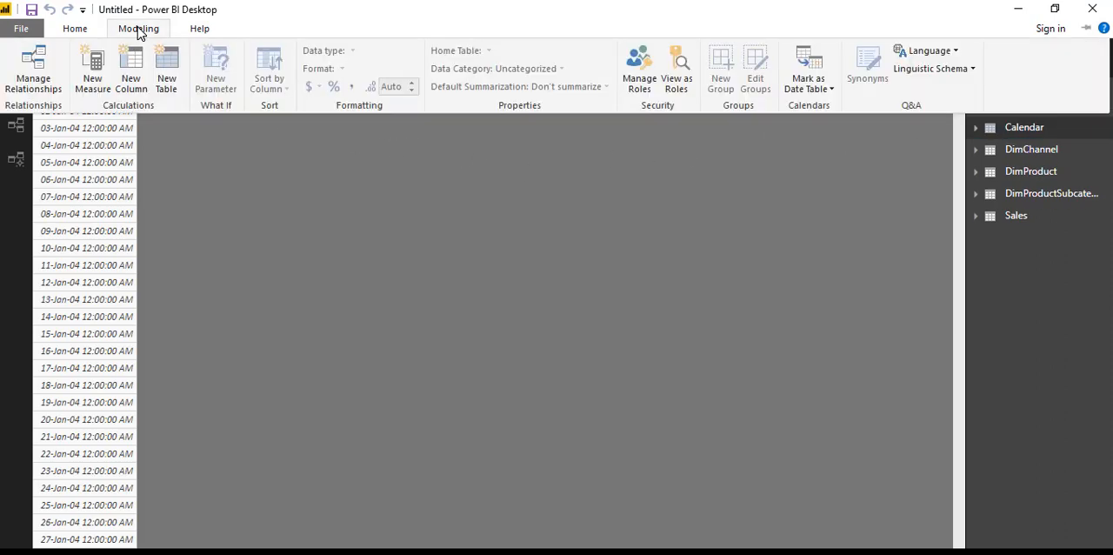
left_click(832, 94)
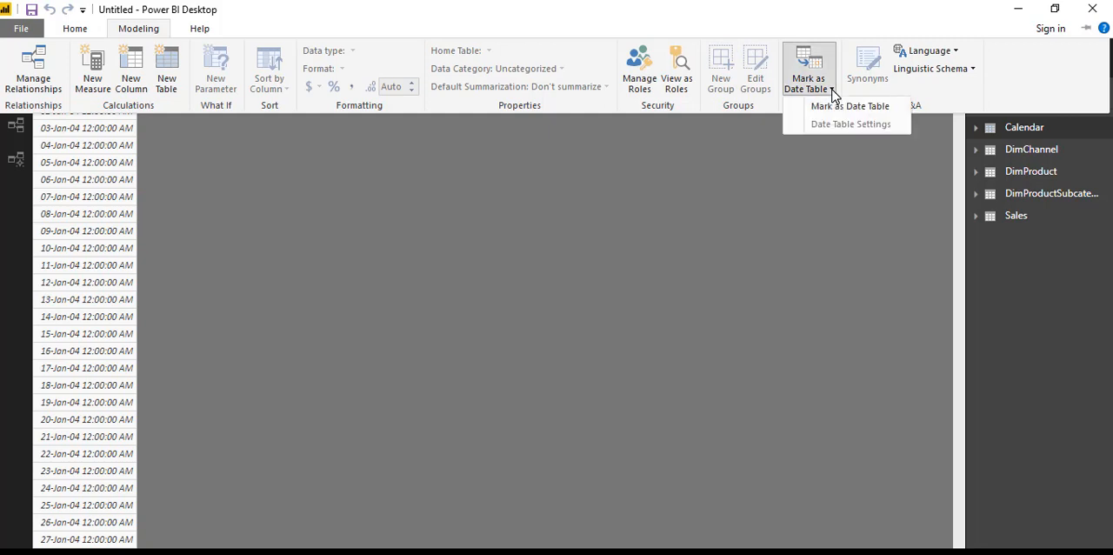
left_click(842, 103)
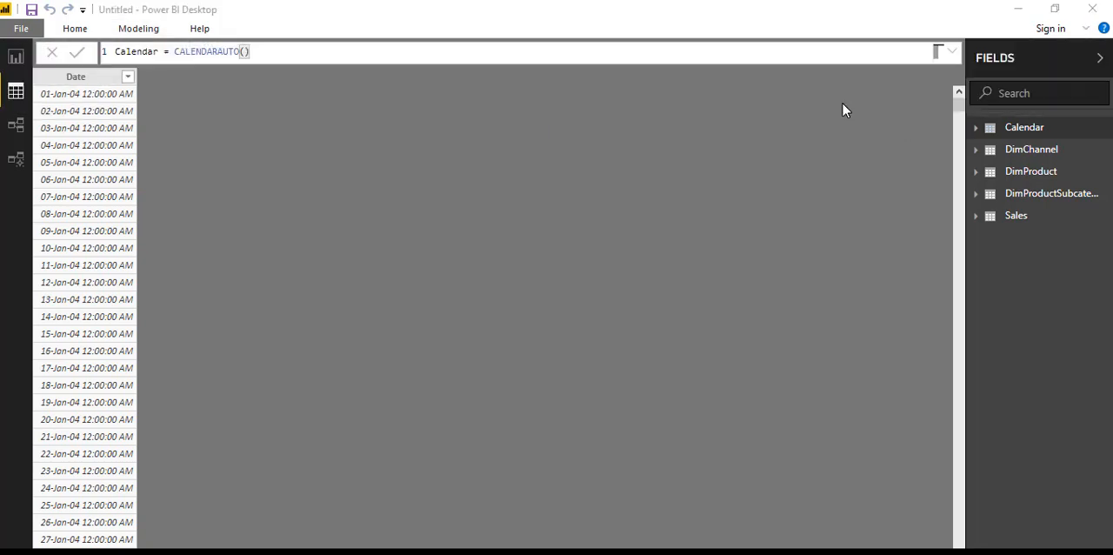
left_click(575, 291)
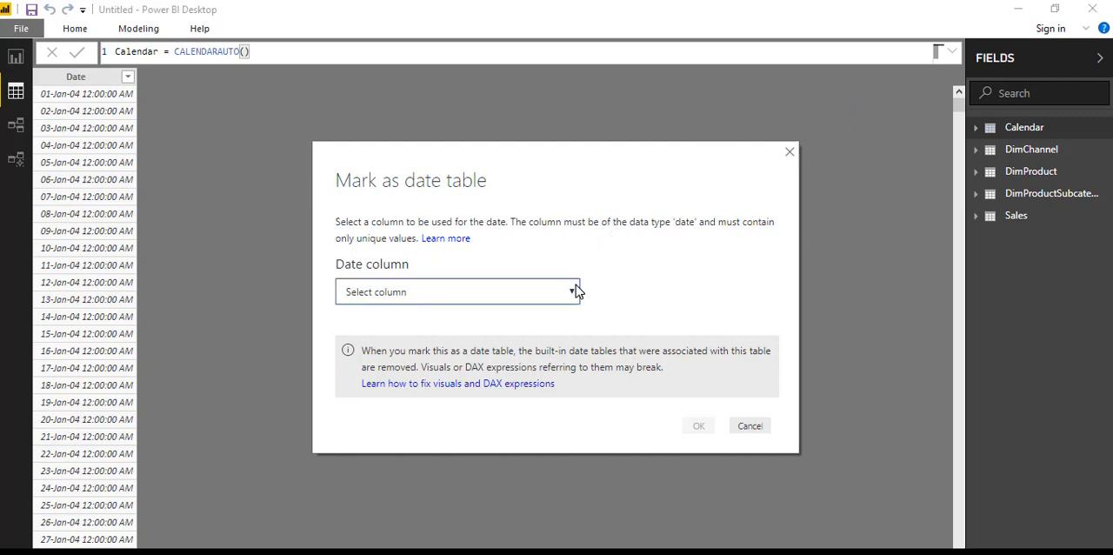
left_click(485, 345)
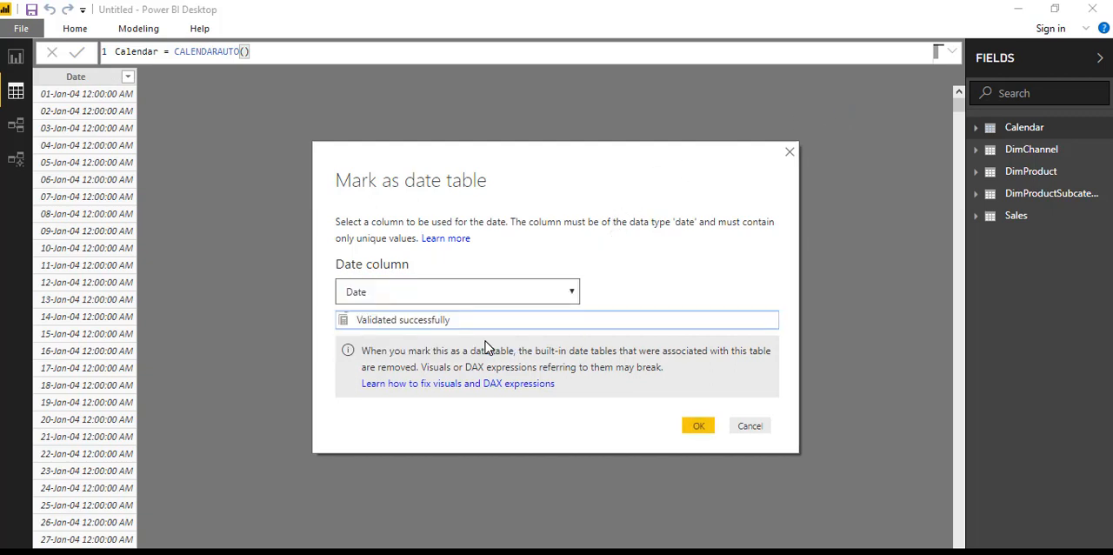
left_click(698, 426)
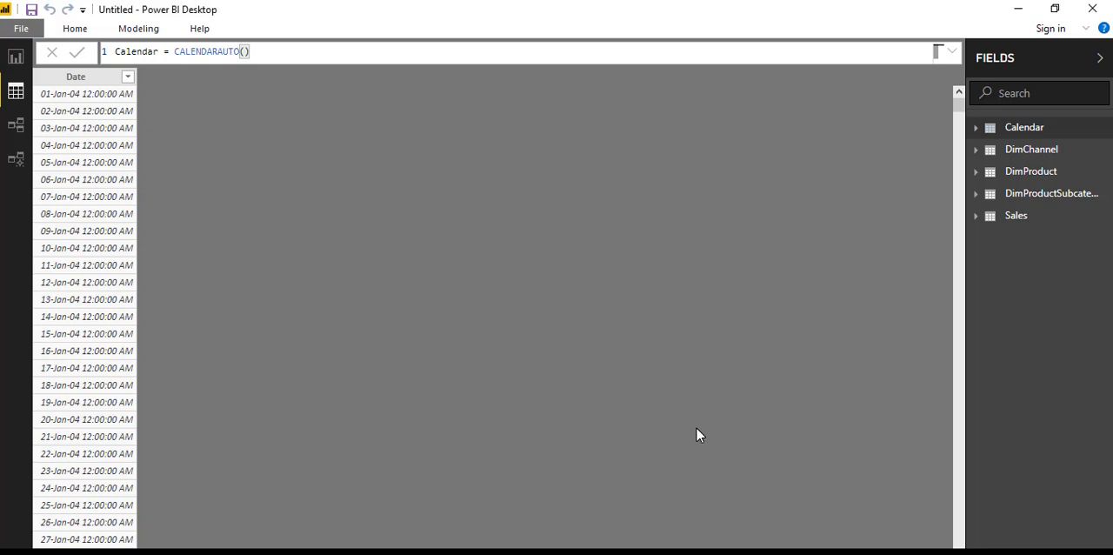
Step: Add a new calculated column named Month to the Calendar table
left_click(88, 77)
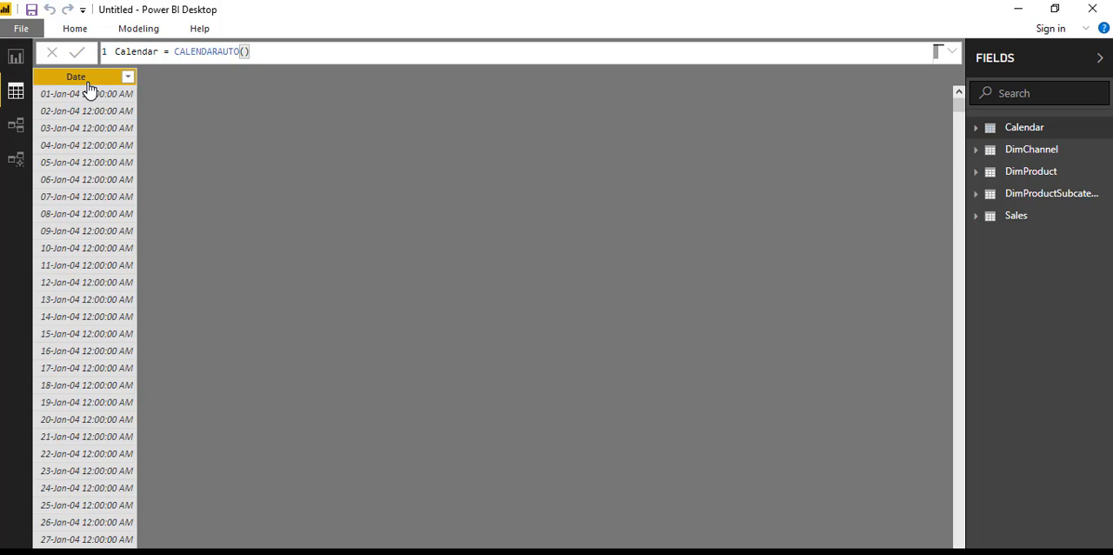
left_click(135, 32)
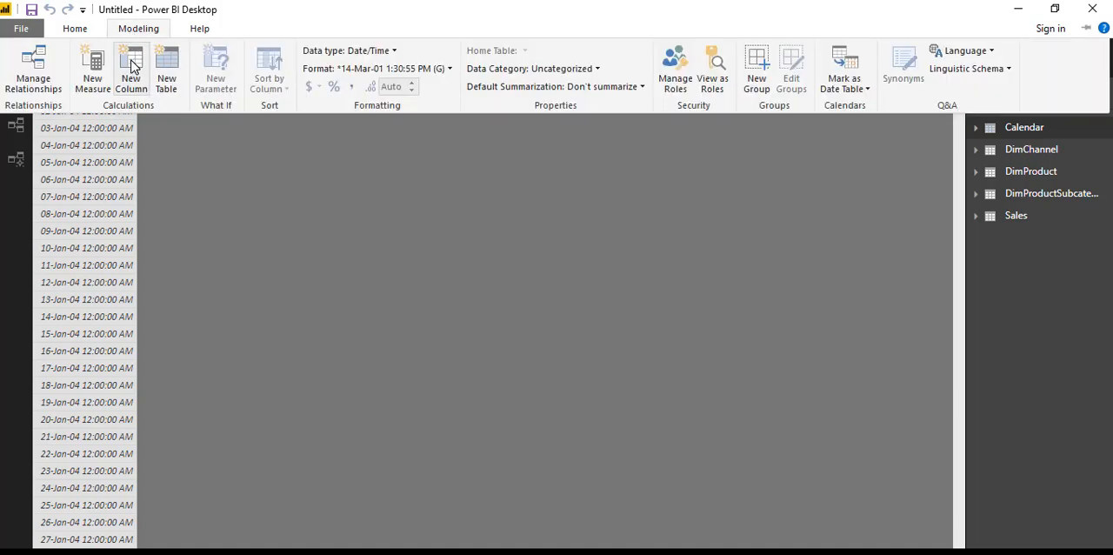
left_click(131, 68)
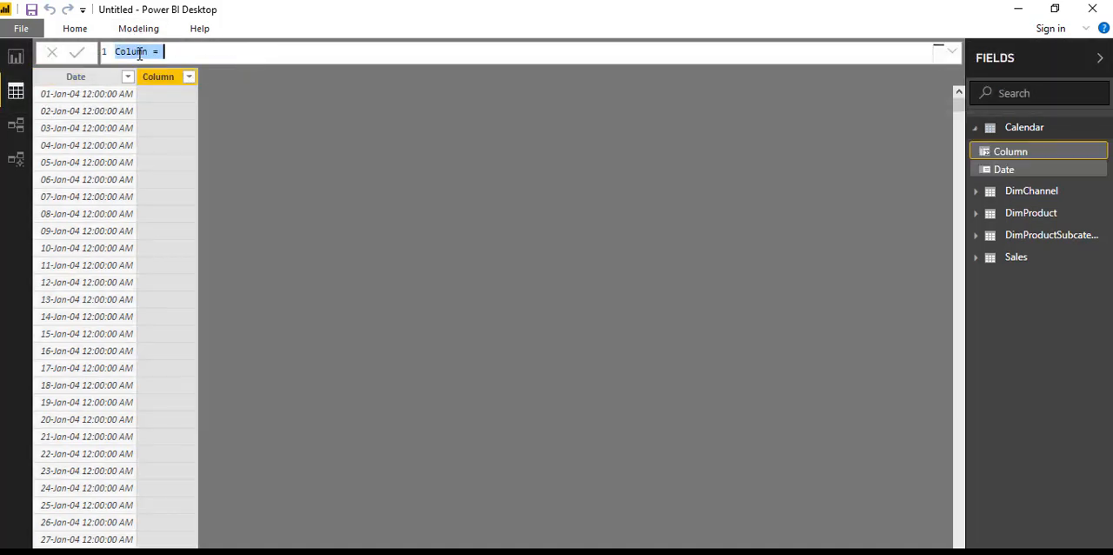
left_click(145, 51)
key("BackSpace")
key("BackSpace")
key("BackSpace")
key("BackSpace")
key("BackSpace")
key("BackSpace")
type("Month")
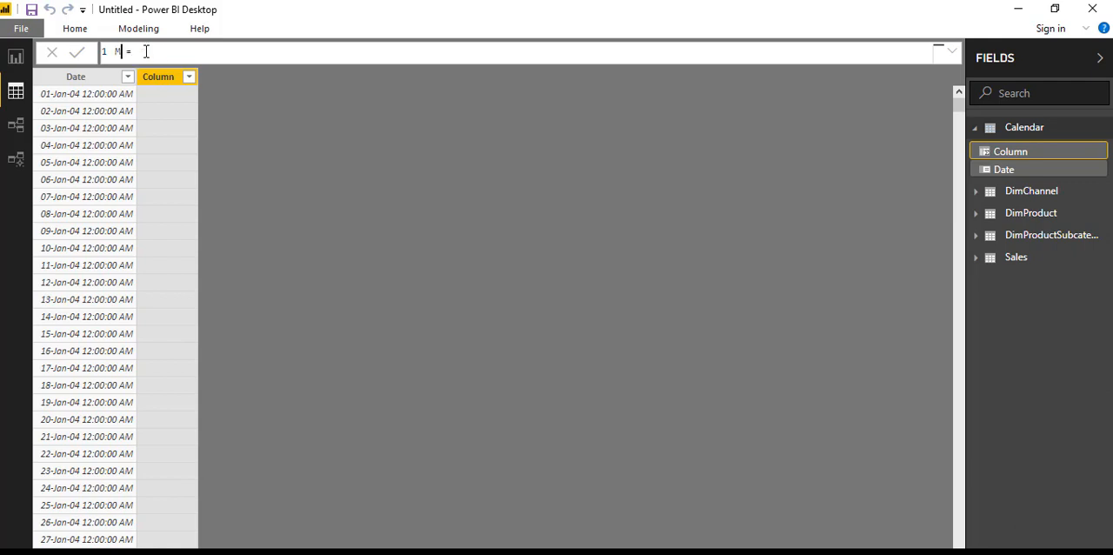
Step: Begin the Month column's formula with the FORMAT function, taking 'Calendar'[Date] as its value
left_click(170, 51)
type("fo")
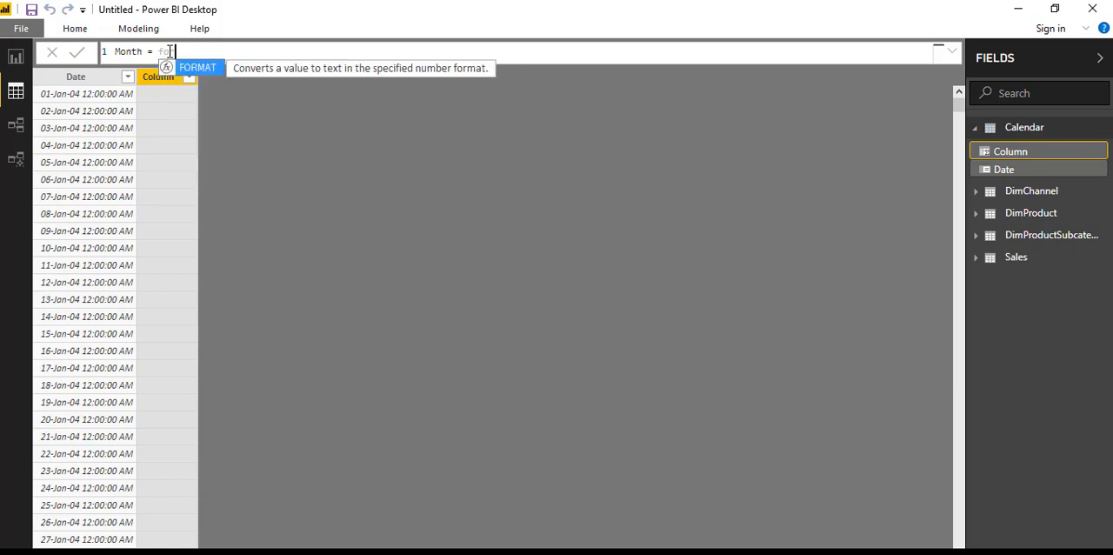
key("Tab")
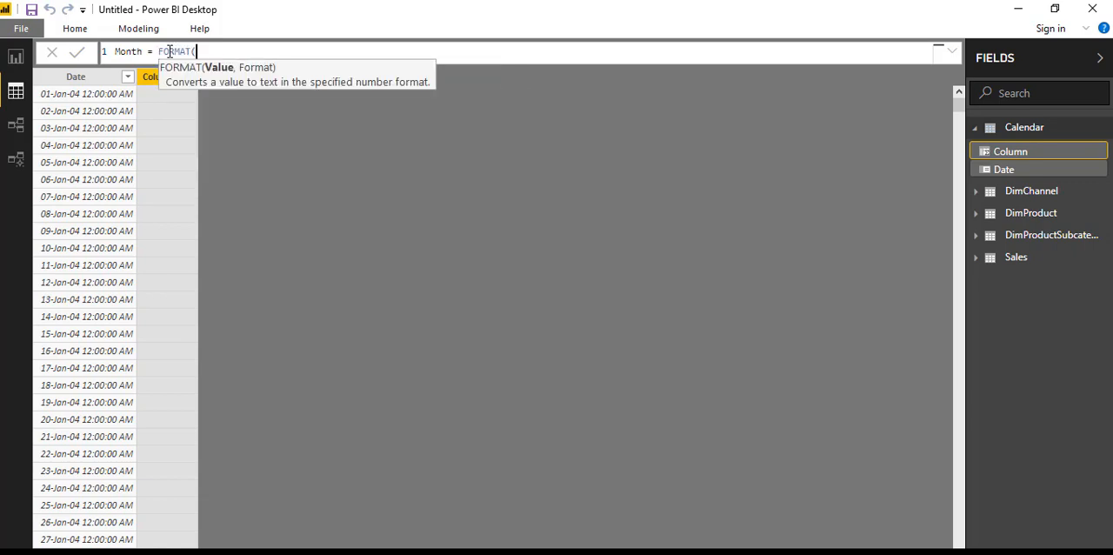
type("cl")
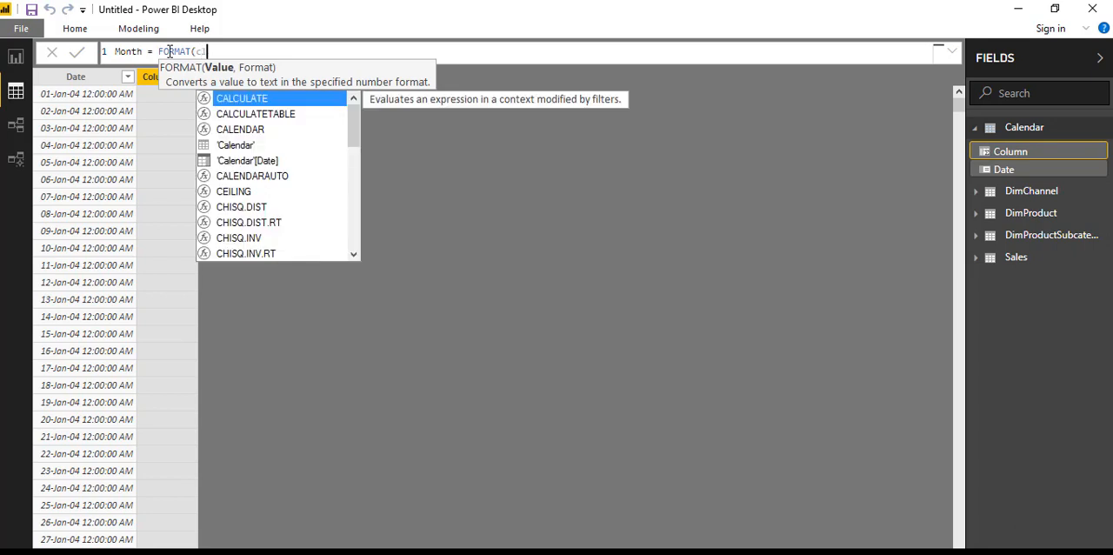
key("BackSpace")
type("al")
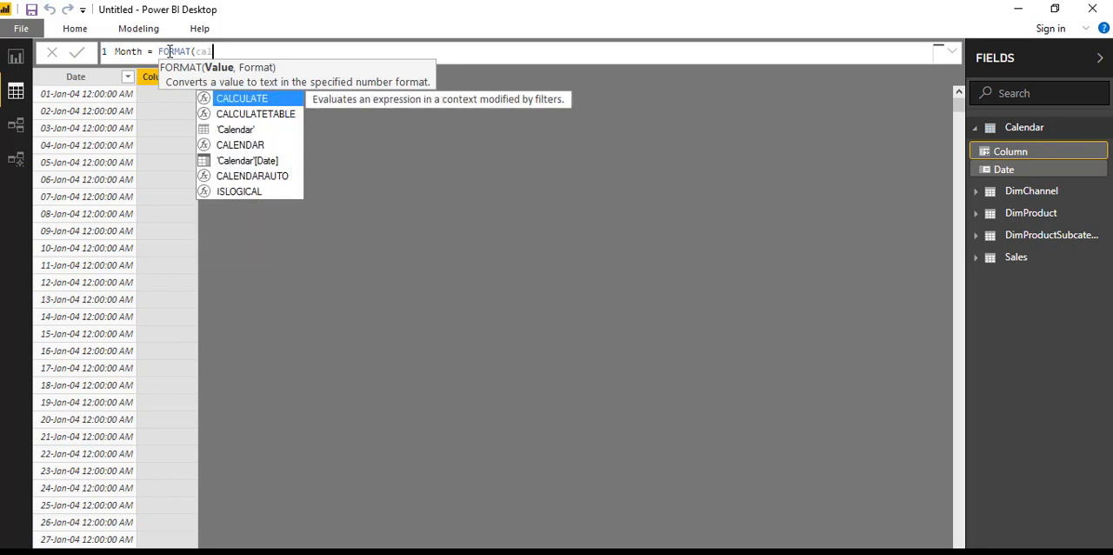
key("Down")
key("Down")
key("Down")
key("Down")
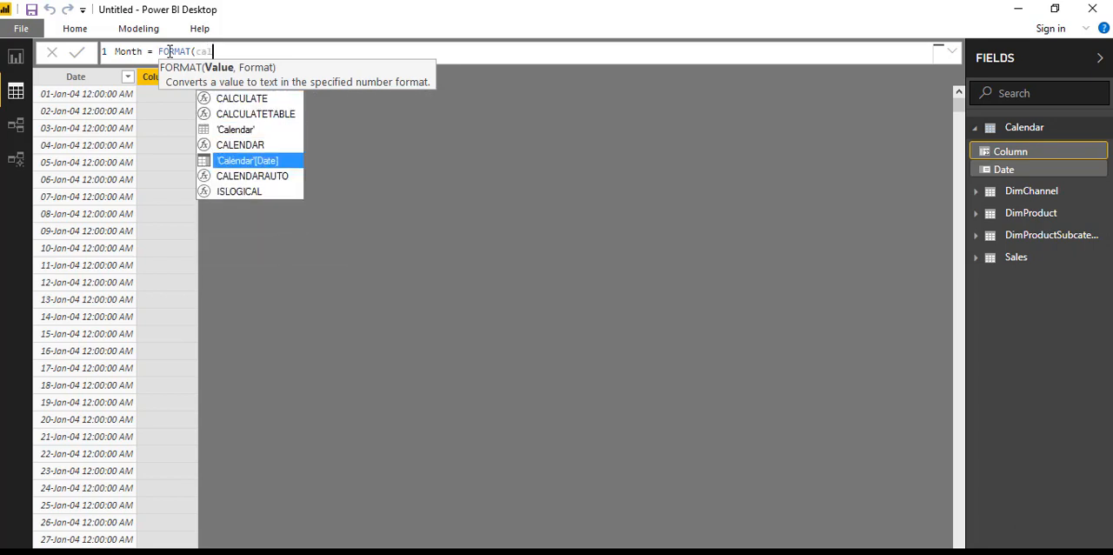
key("Tab")
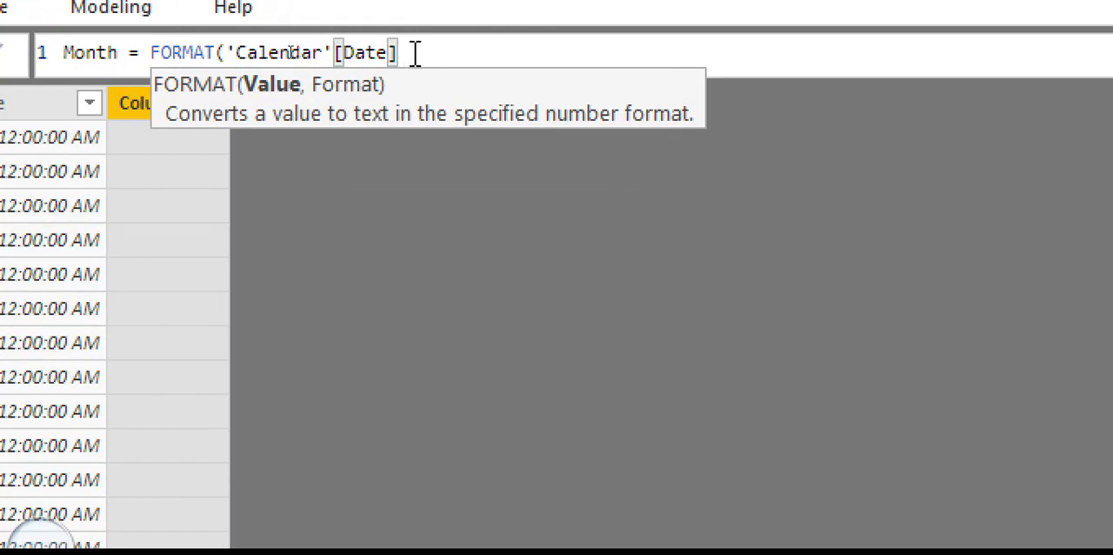
Step: Complete the Month formula with the format string "mmmm" and commit it
type(",")
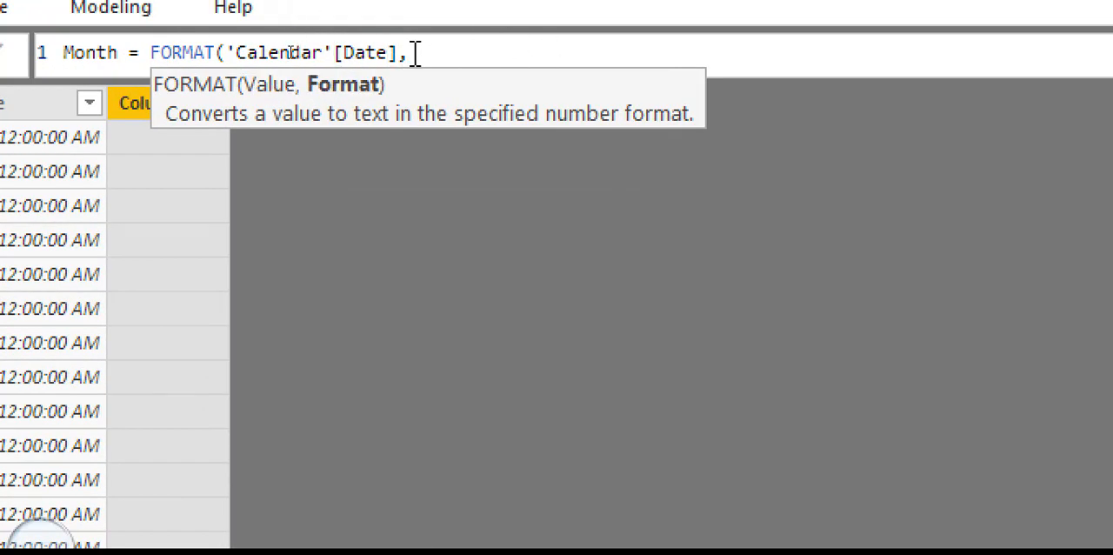
type("\"mmmm\"")
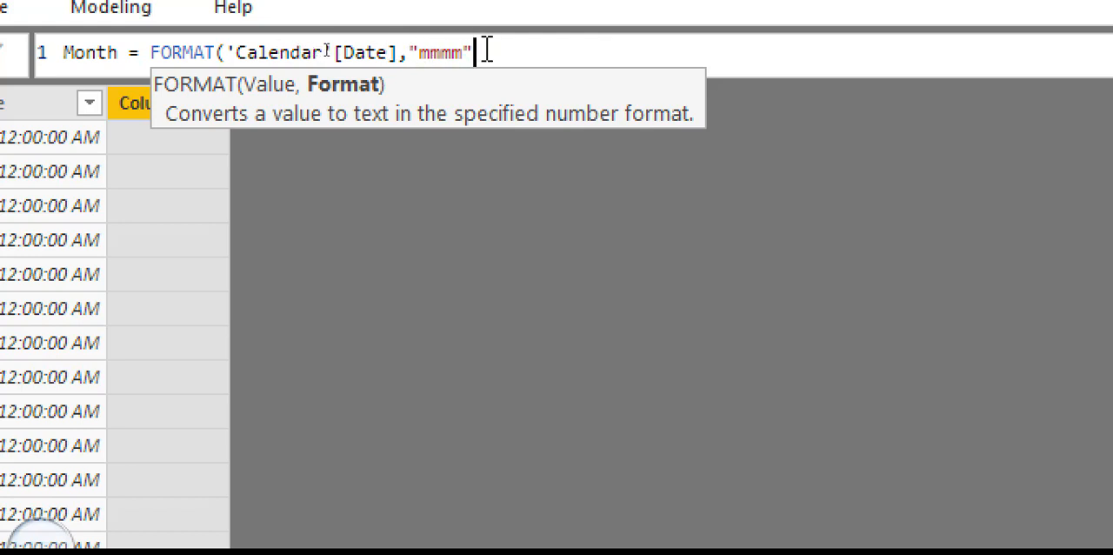
type(")")
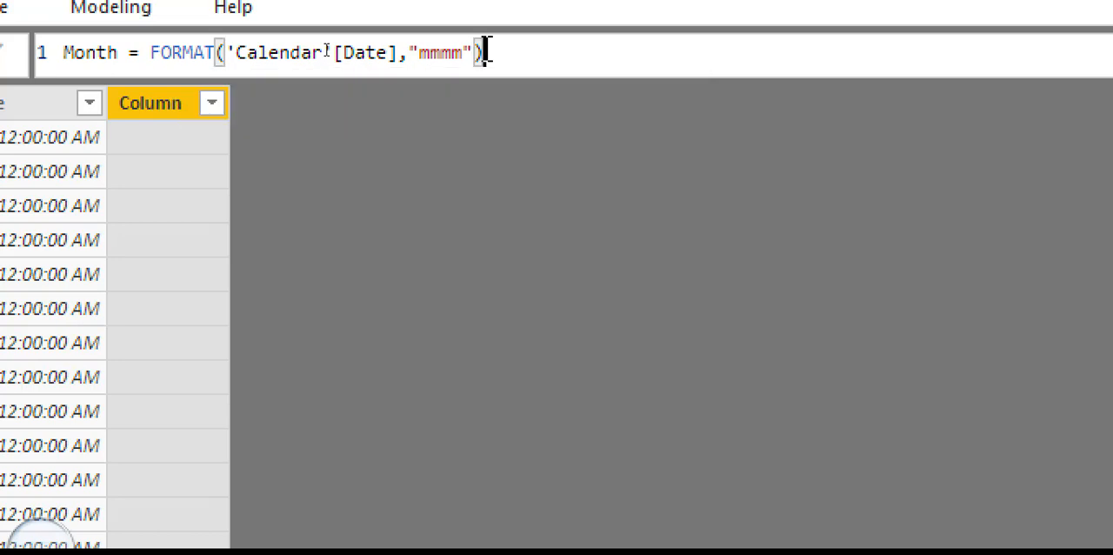
key("Return")
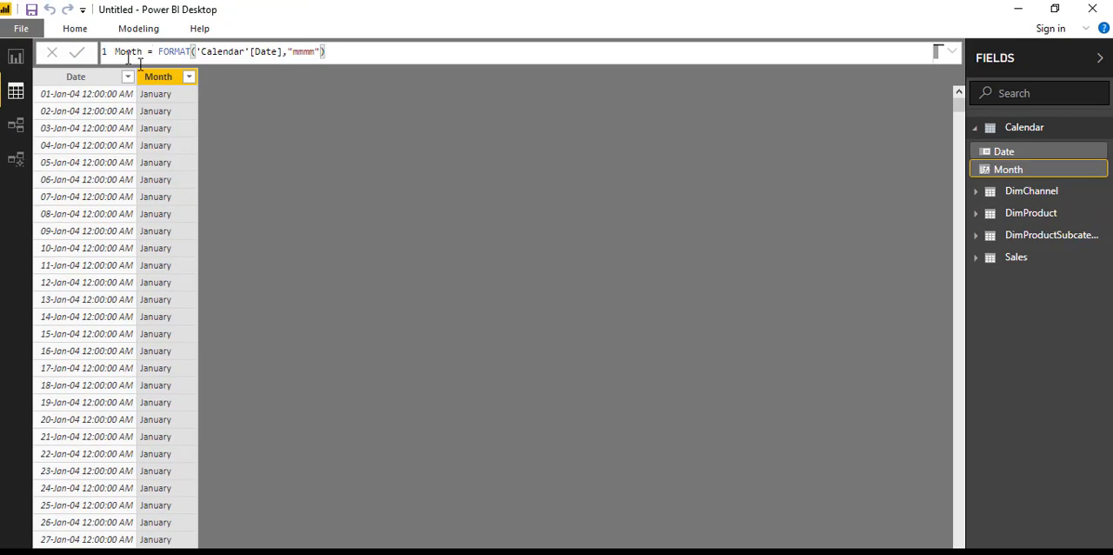
Step: Review the Month column's distinct values without filtering, and add a new calculated column named Year to the Calendar table
left_click(189, 78)
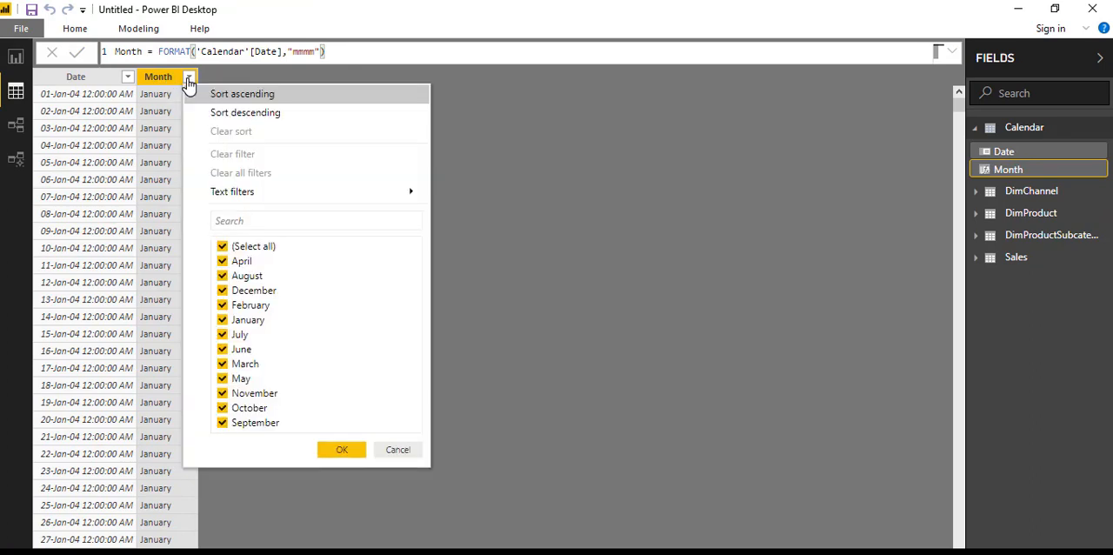
left_click(396, 449)
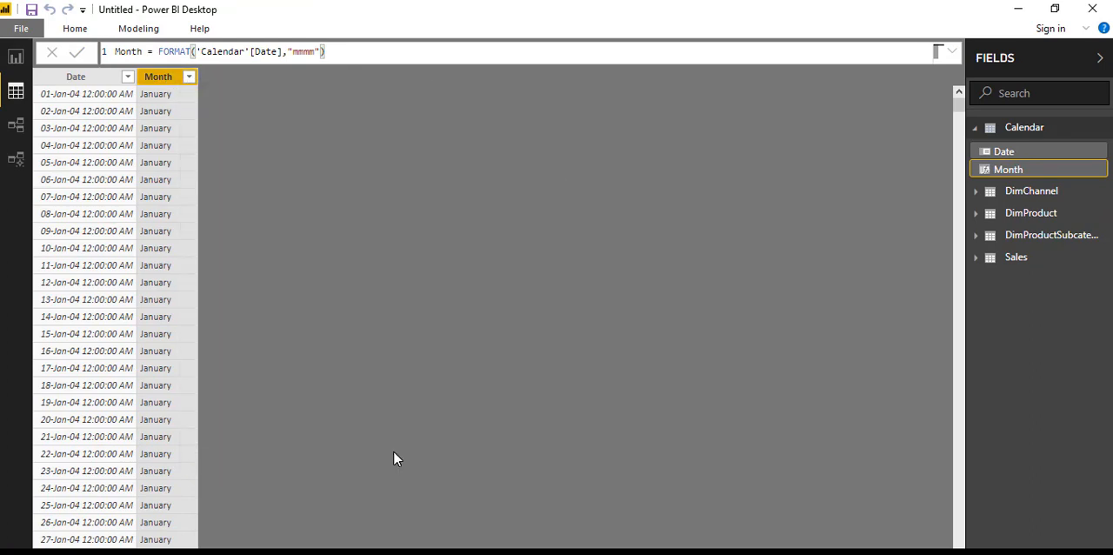
left_click(138, 29)
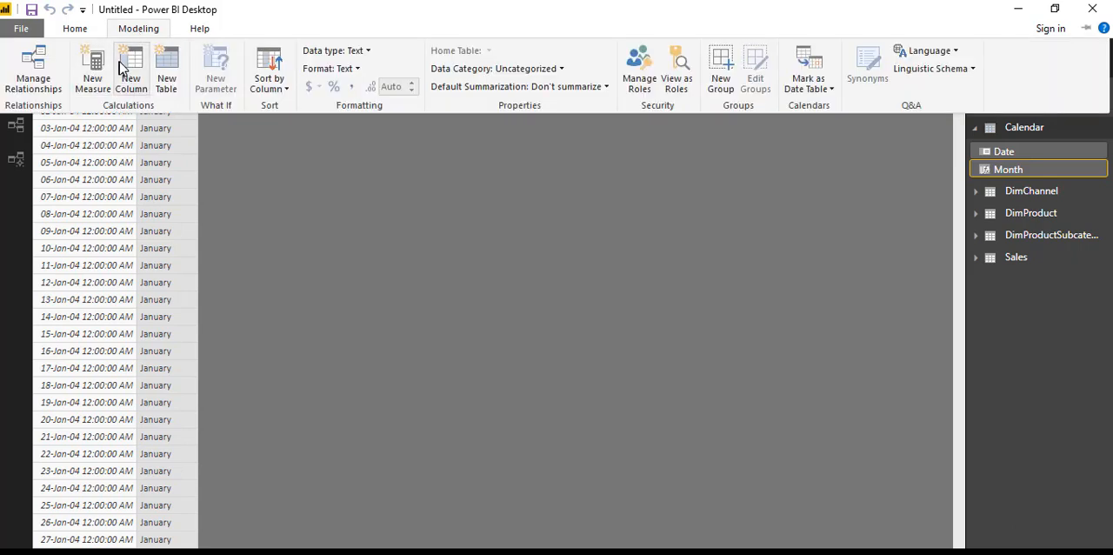
left_click(130, 68)
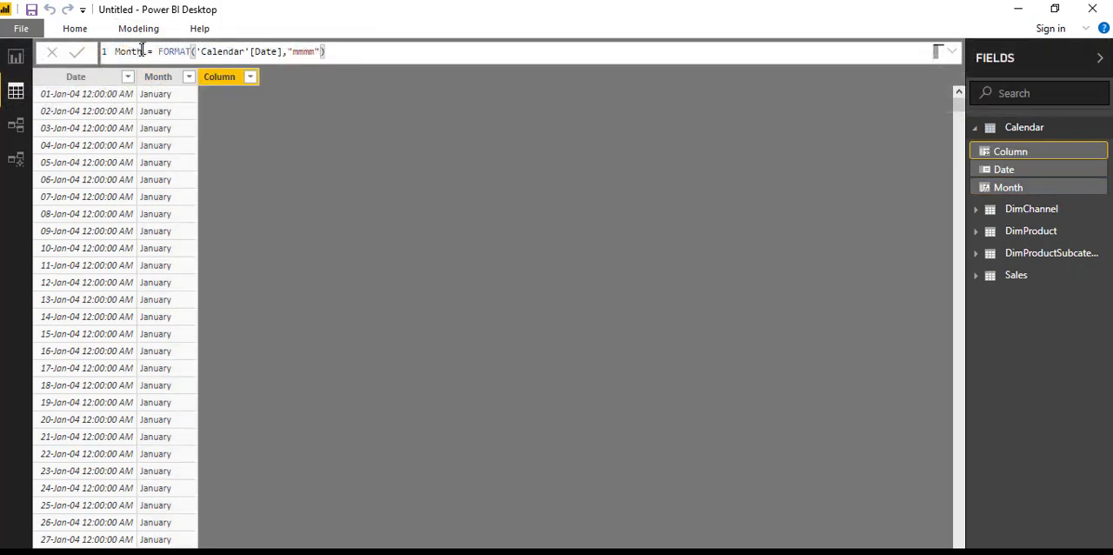
left_click(150, 50)
key("BackSpace")
key("BackSpace")
key("BackSpace")
key("BackSpace")
key("BackSpace")
key("BackSpace")
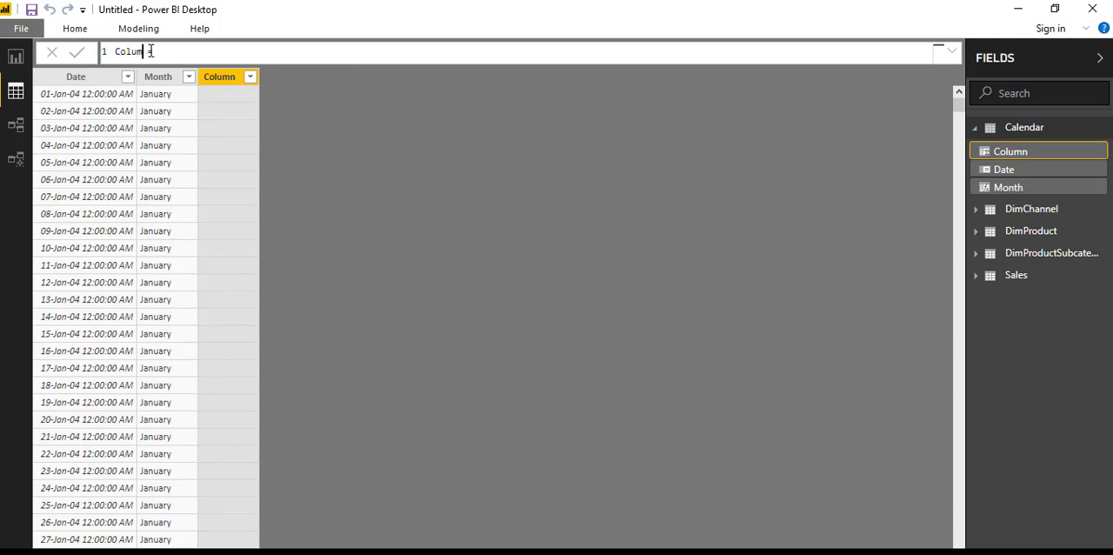
type("Year =")
Step: Begin the Year column's formula with the FORMAT function, using 'Calendar'[Date] as its value
left_click(161, 51)
type("form")
key("Tab")
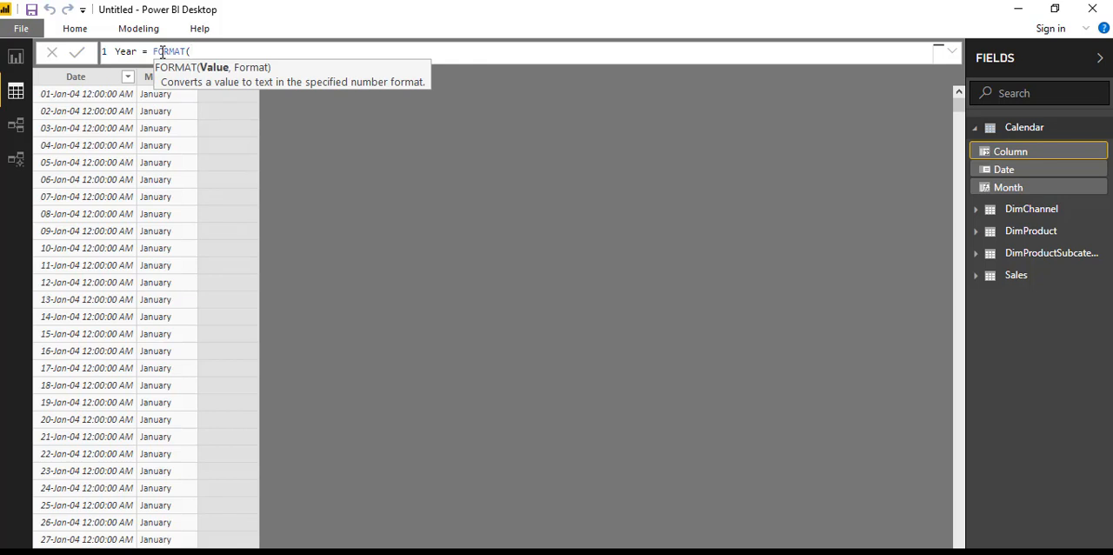
type("cal")
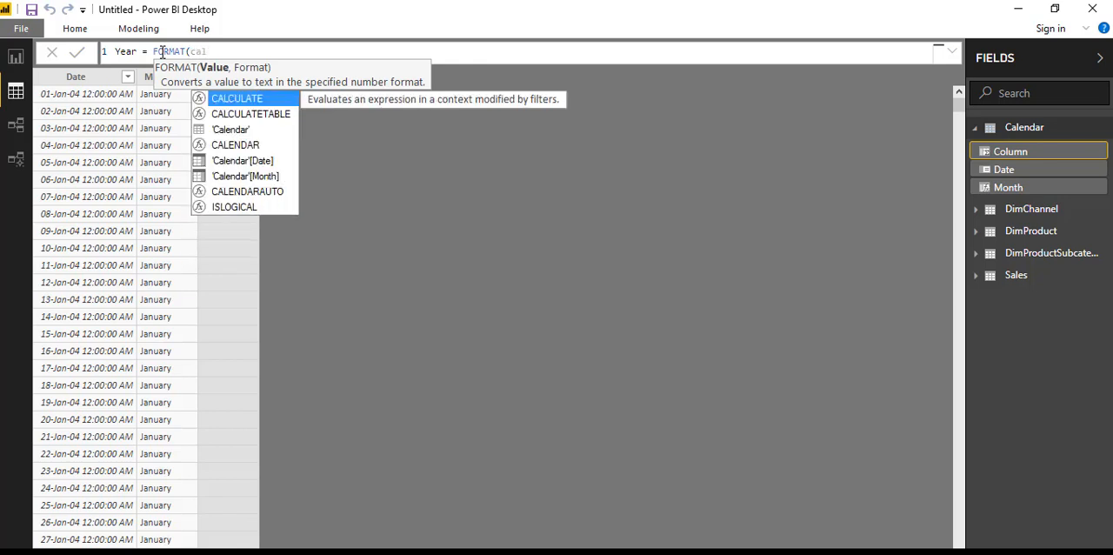
key("Down")
key("Down")
key("Down")
key("Down")
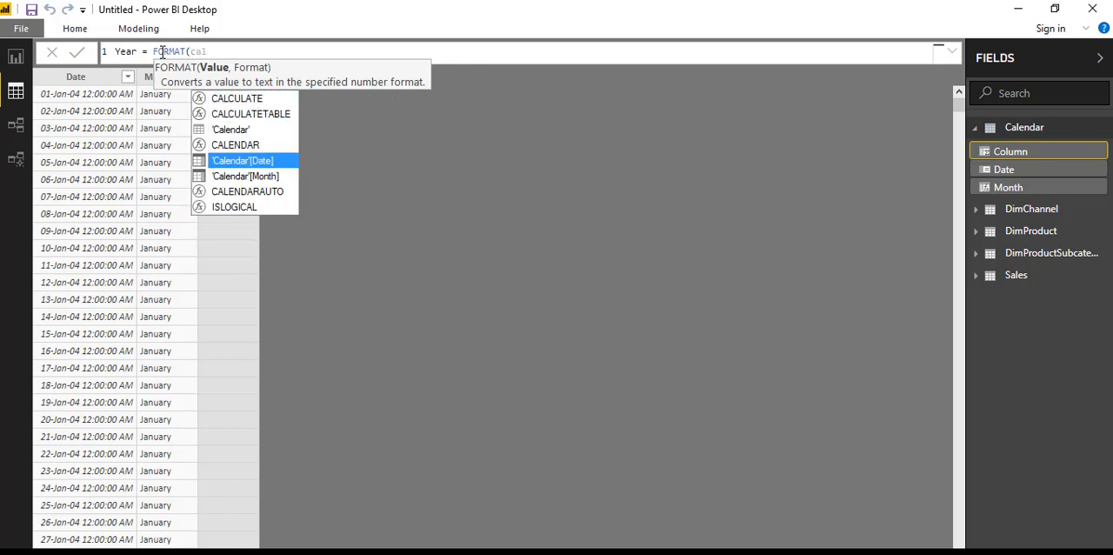
key("Tab")
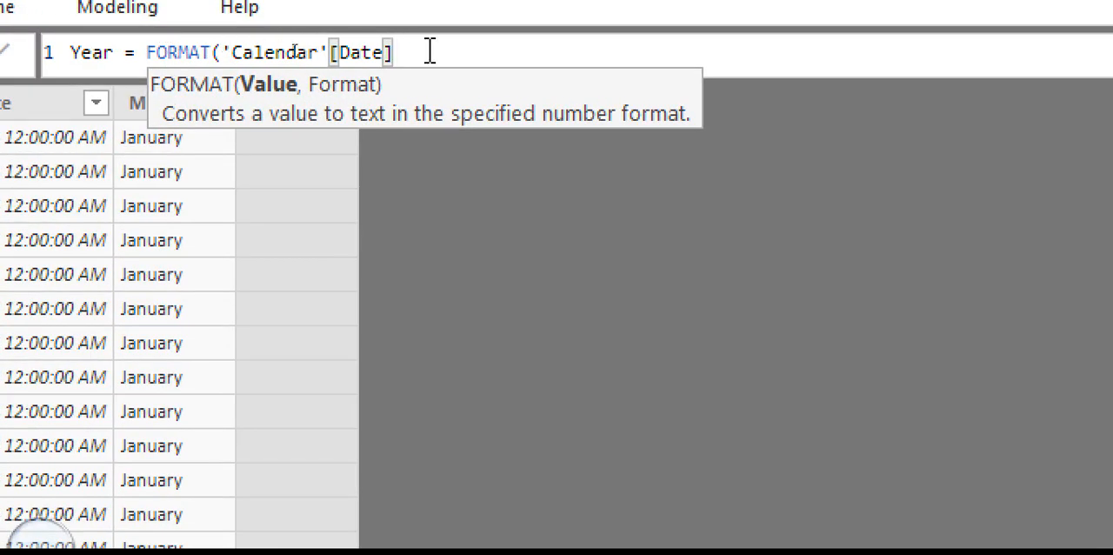
Step: Complete the Year formula with the format string "yyyy" and commit it
type(",")
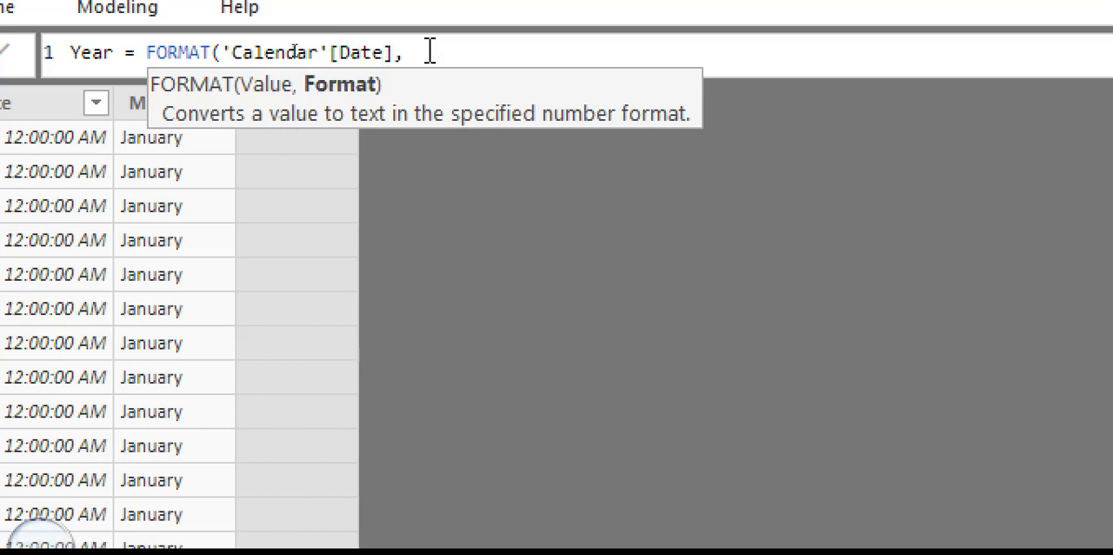
type("\"yyyy\")")
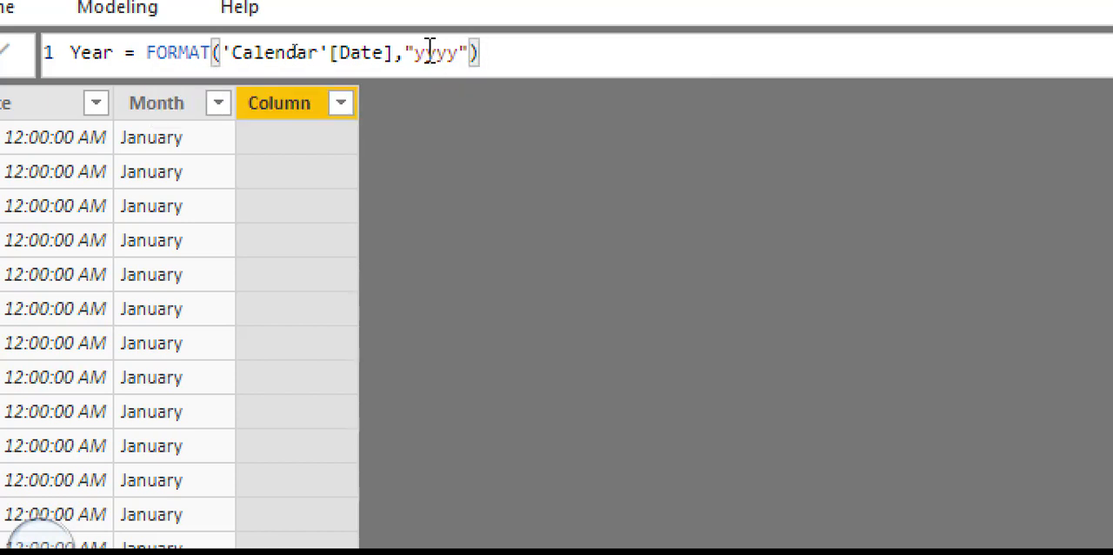
key("Return")
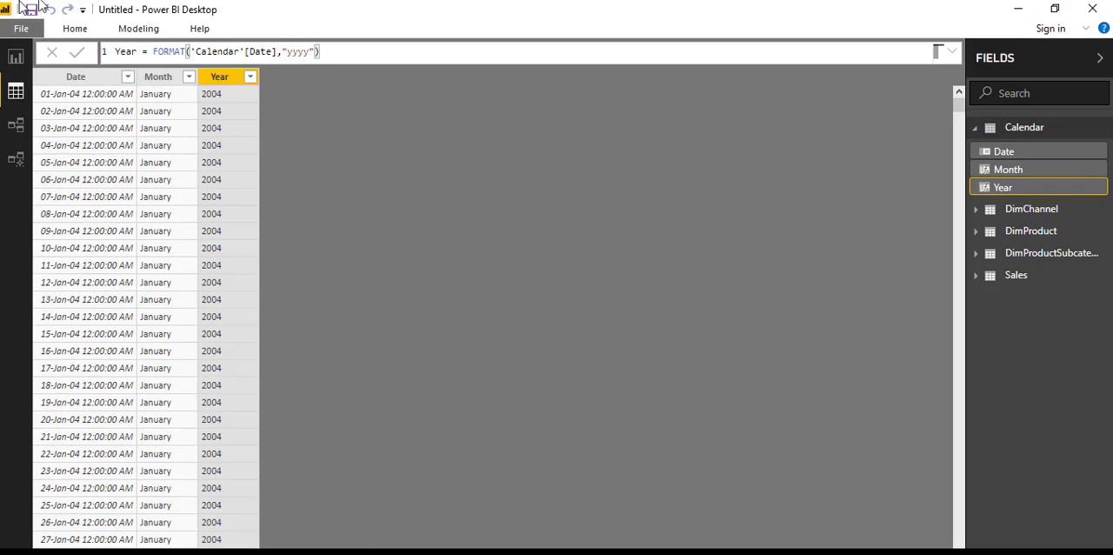
Step: Add another calculated column to the Calendar table and name it Quarter
left_click(127, 29)
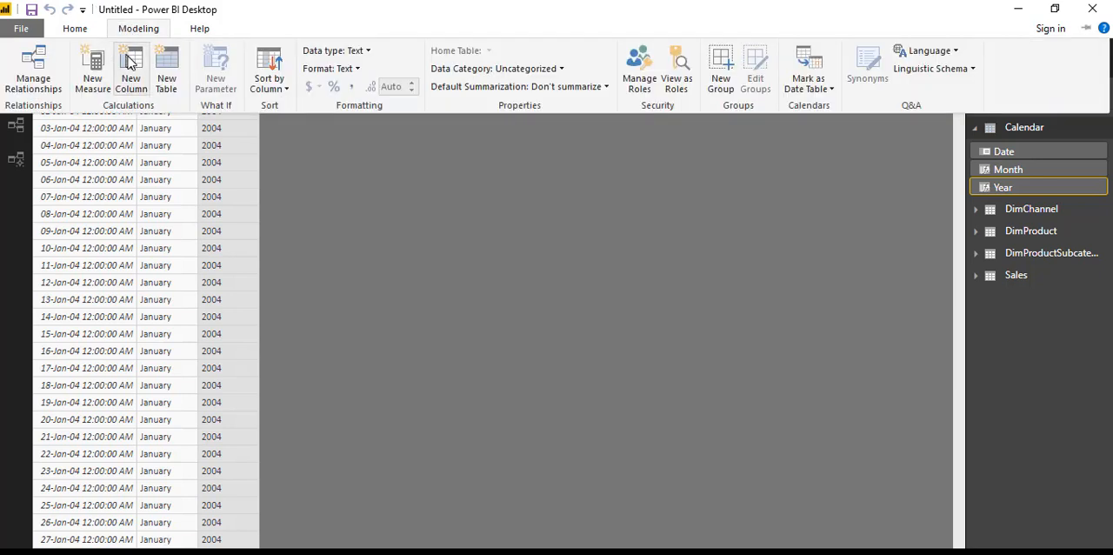
left_click(128, 61)
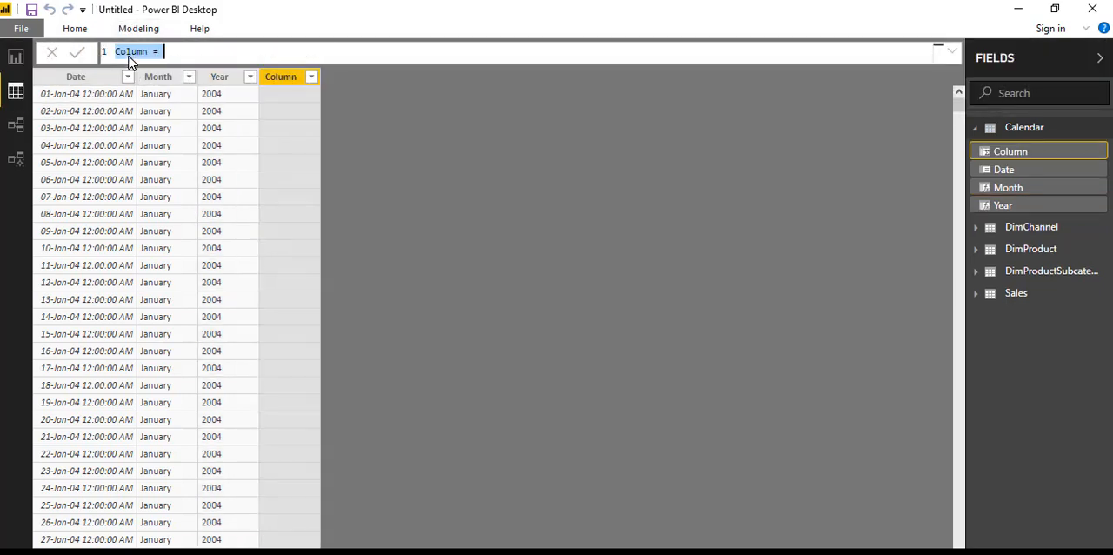
left_click(148, 54)
key("BackSpace")
key("BackSpace")
key("BackSpace")
key("BackSpace")
key("BackSpace")
key("BackSpace")
type("Quarter")
Step: Start the Quarter column's formula with the FORMAT function, passing 'Calendar'[Date] as its value
left_click(173, 51)
type("form")
key("Tab")
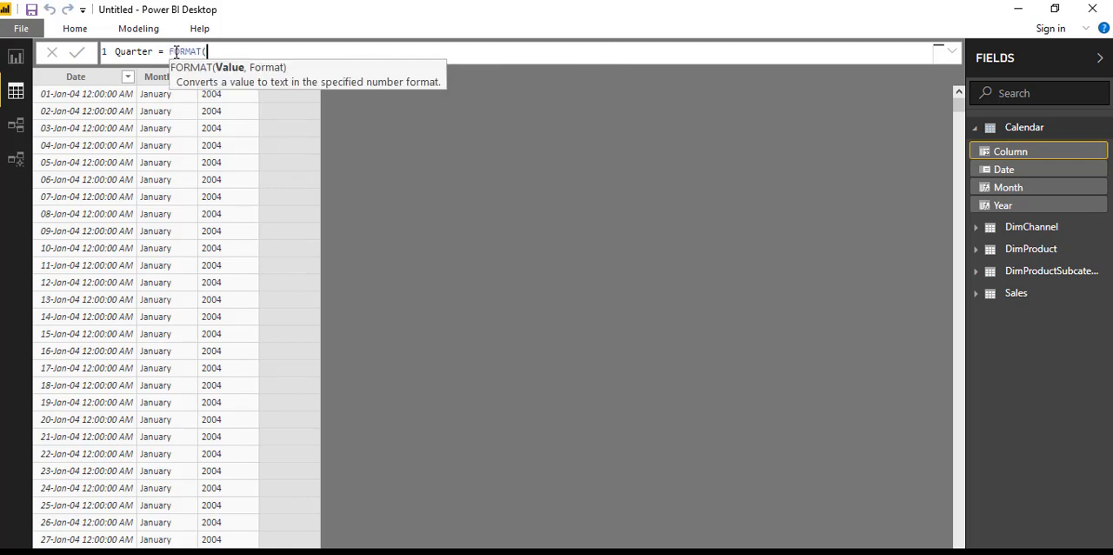
type("cale")
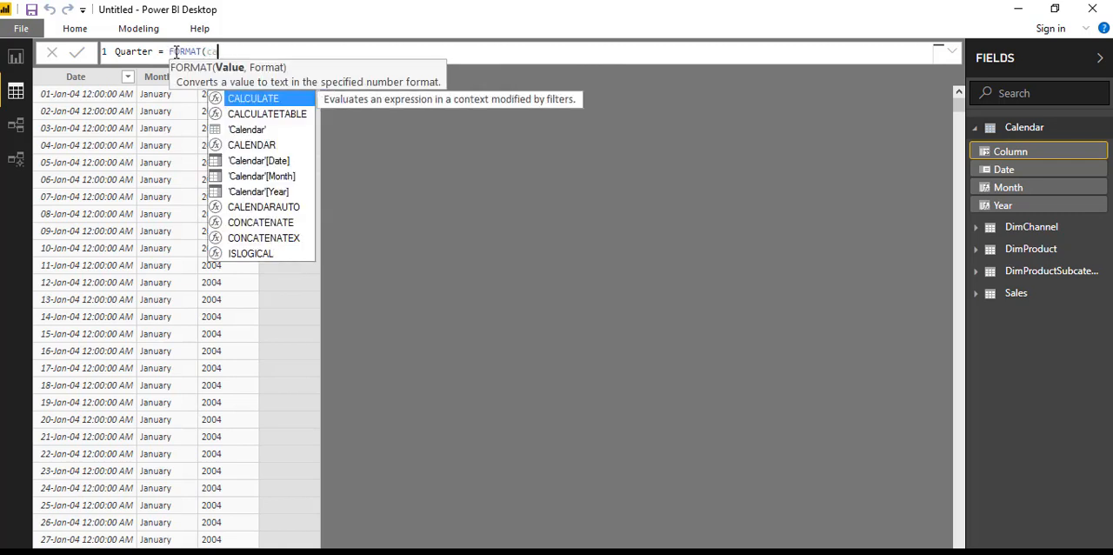
key("Down")
key("Down")
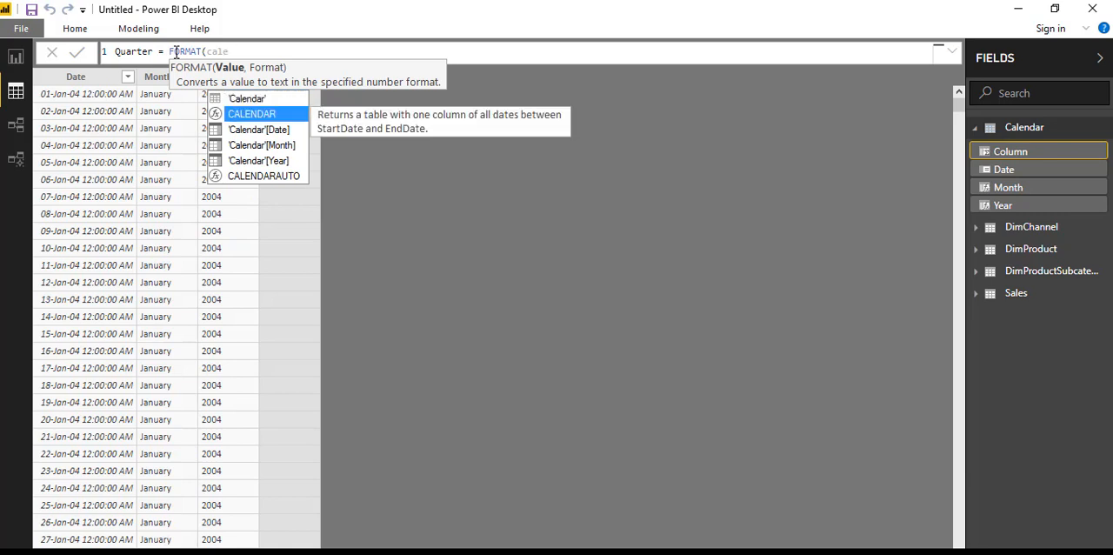
key("Tab")
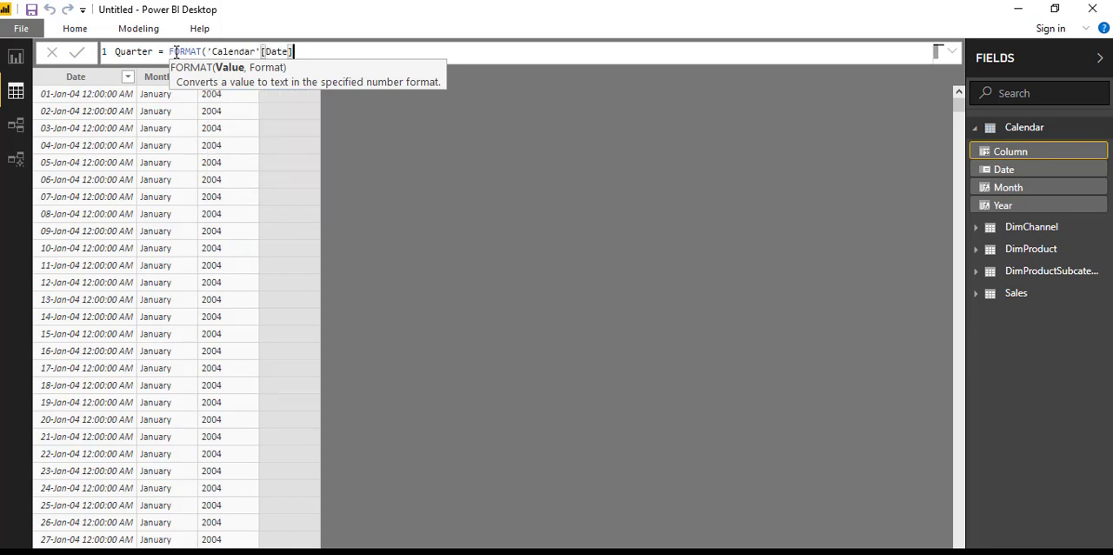
Step: Finish the Quarter formula with the format string "q", commit it, and review the column's distinct values without filtering
type(",")
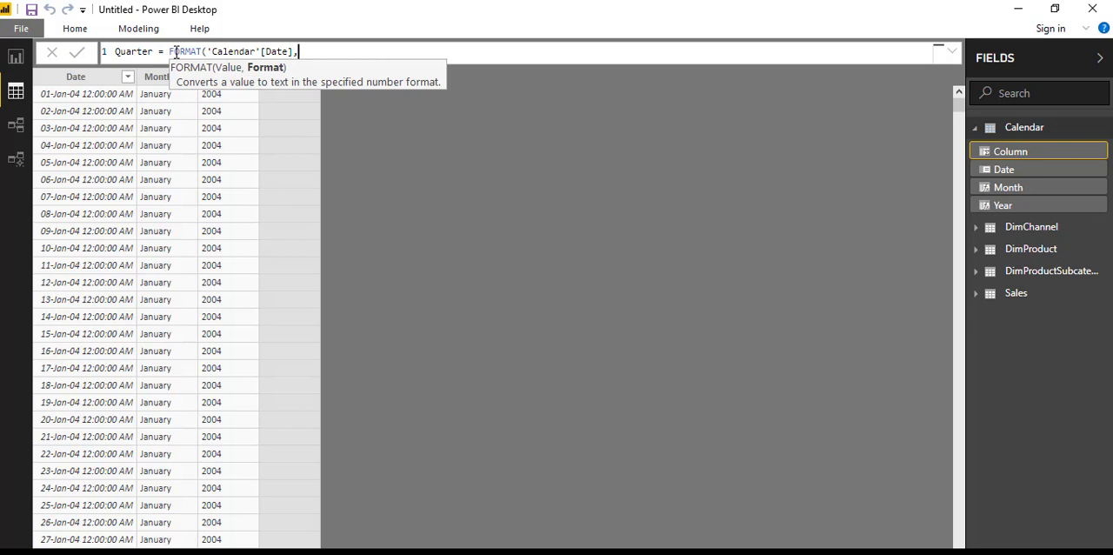
type("\"q\")")
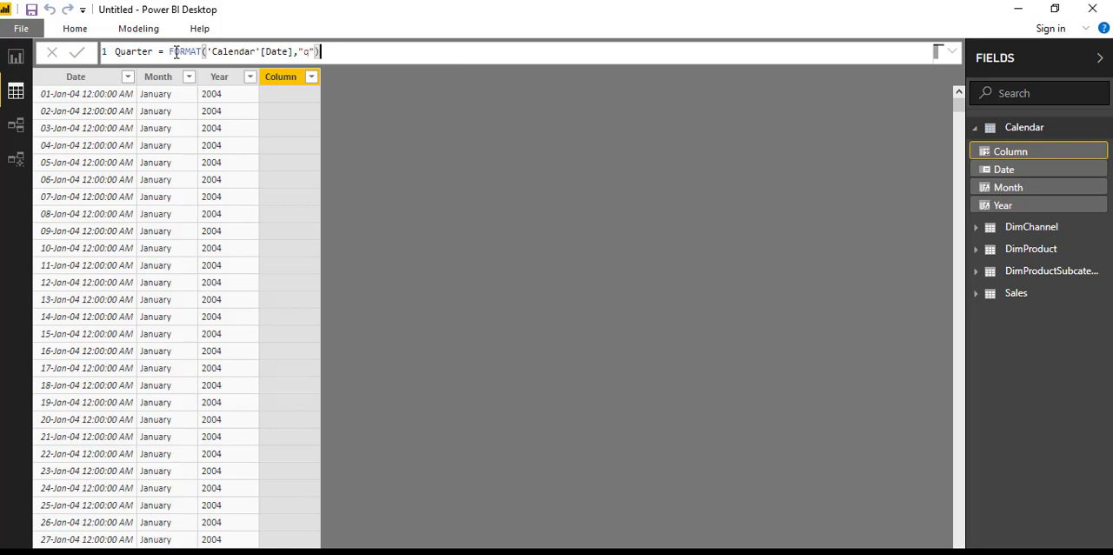
key("Return")
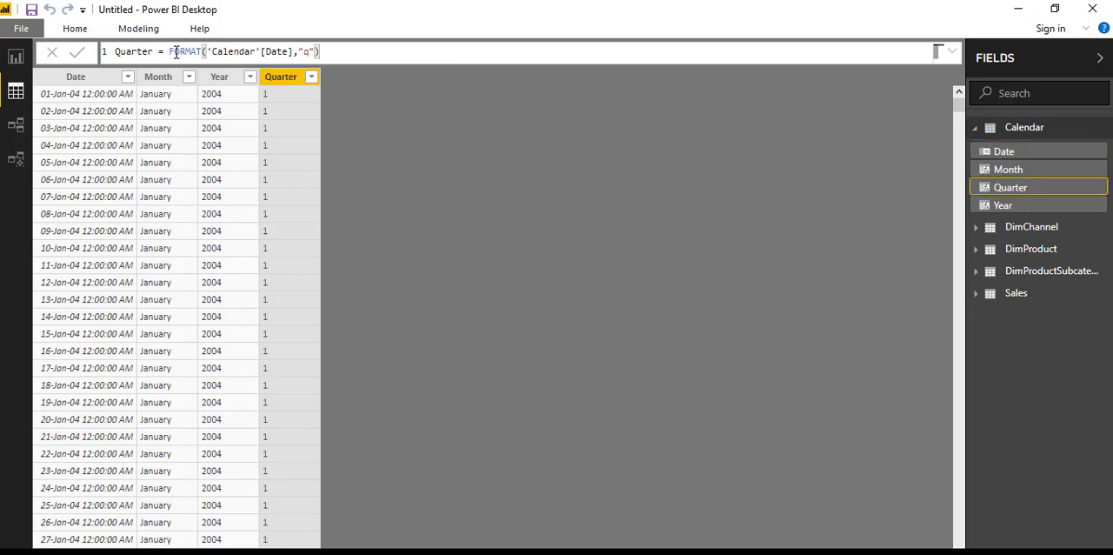
left_click(312, 78)
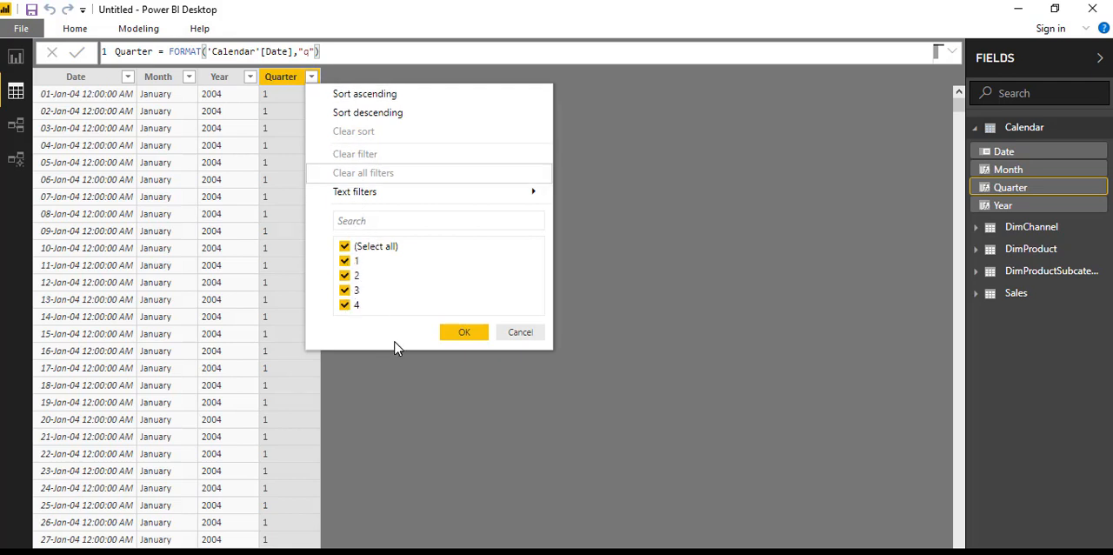
left_click(522, 333)
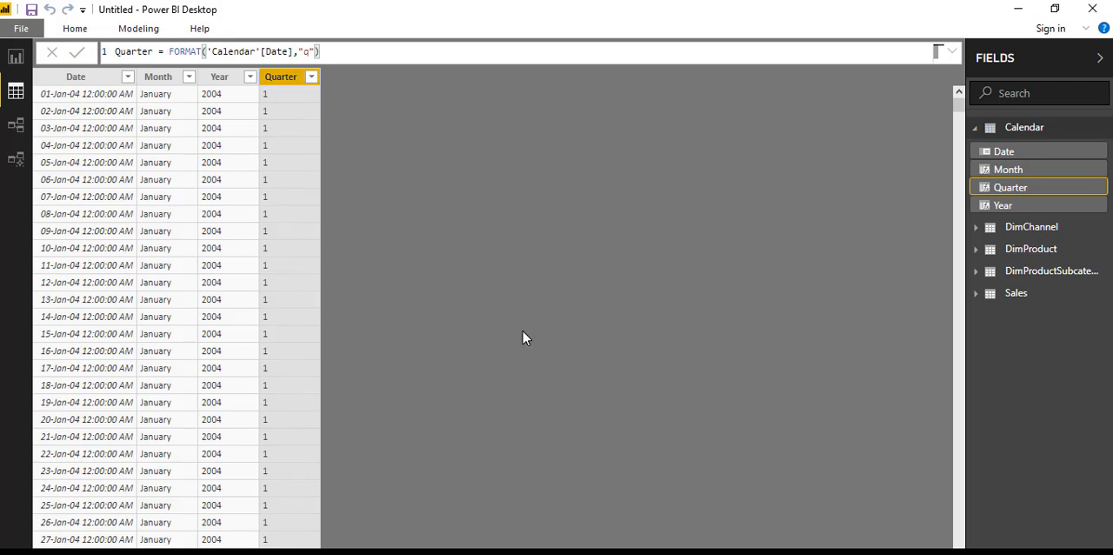
Step: Prefix the Quarter formula's FORMAT expression with "Q"&, commit it, and review the column's distinct values without filtering
left_click(168, 51)
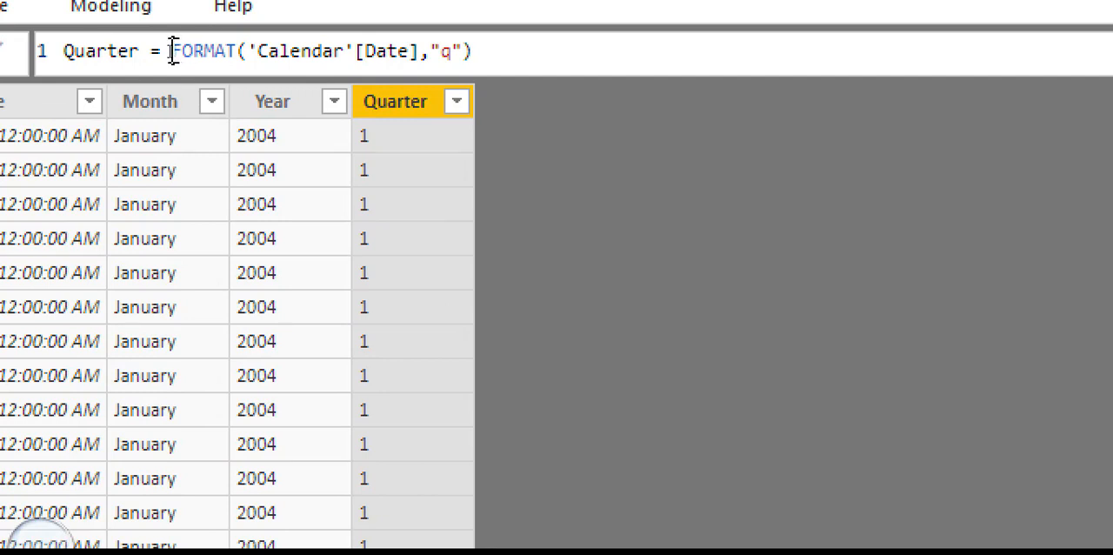
type("\"Q")
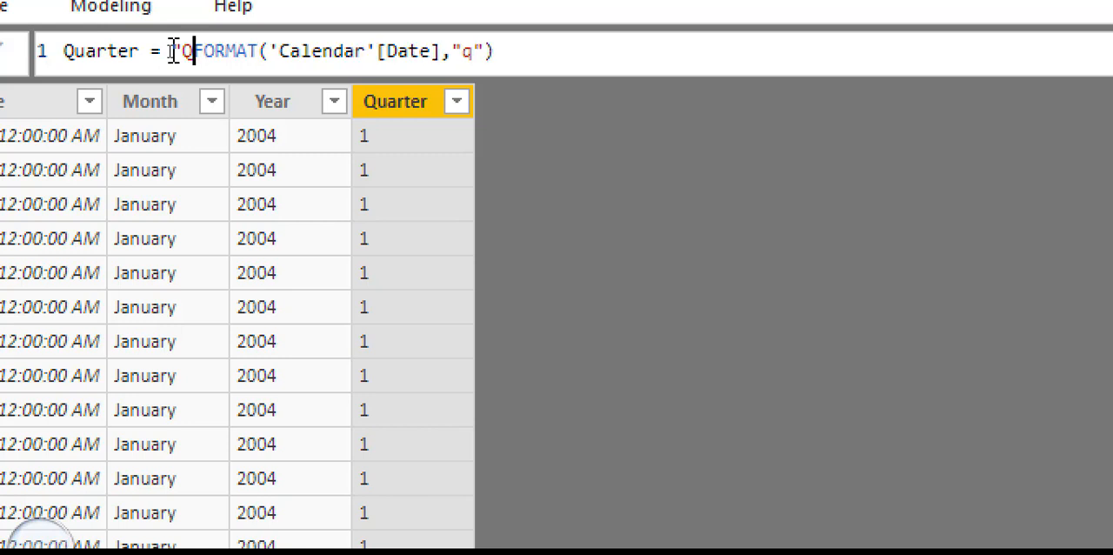
type("\"")
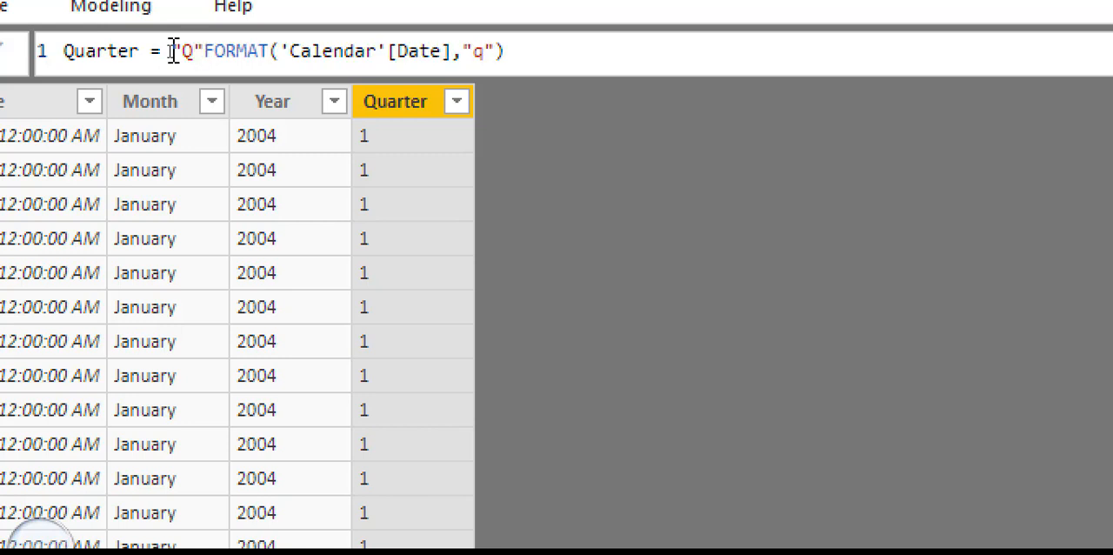
type("&")
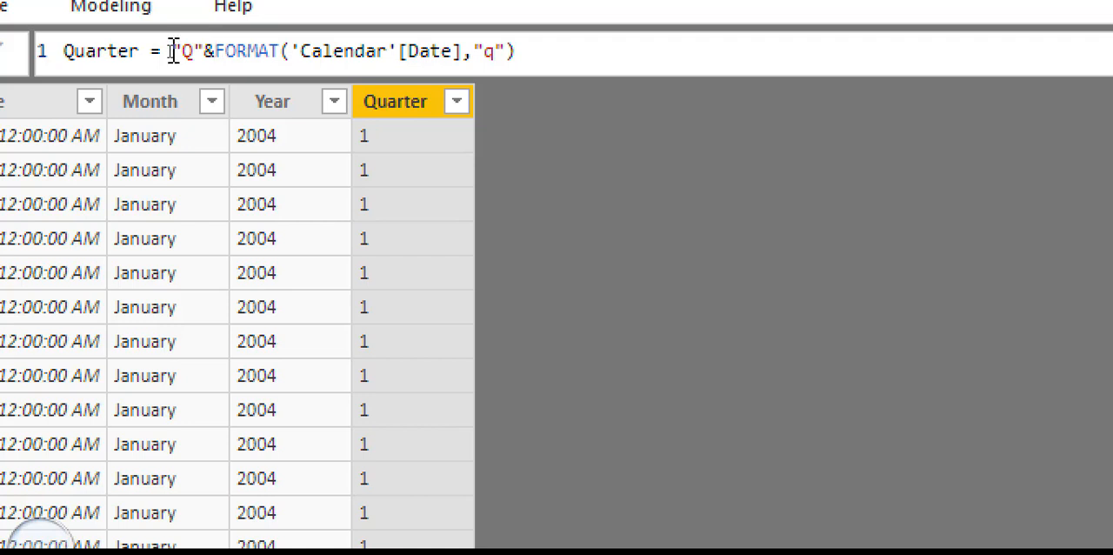
key("Return")
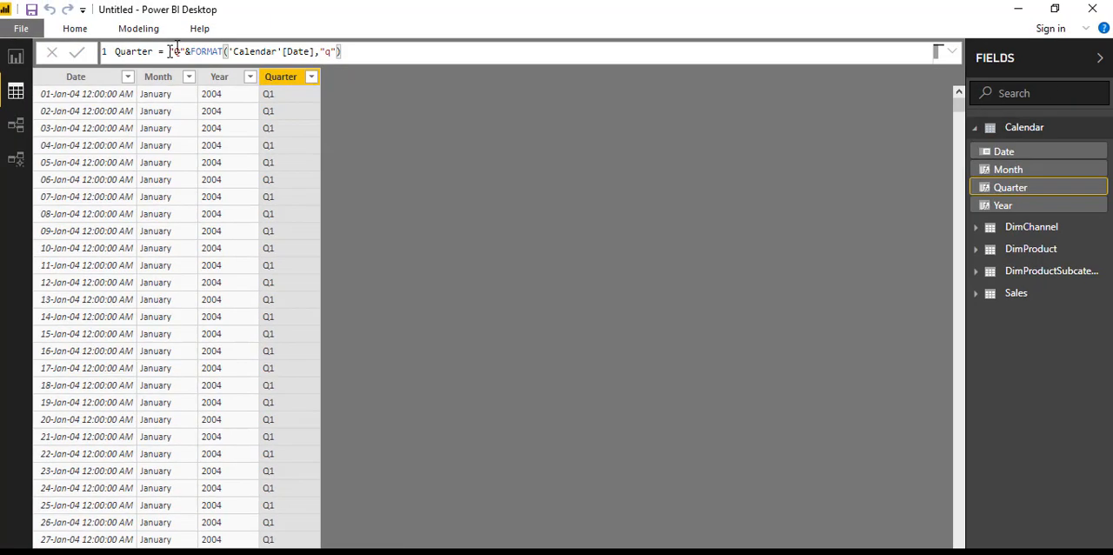
left_click(310, 77)
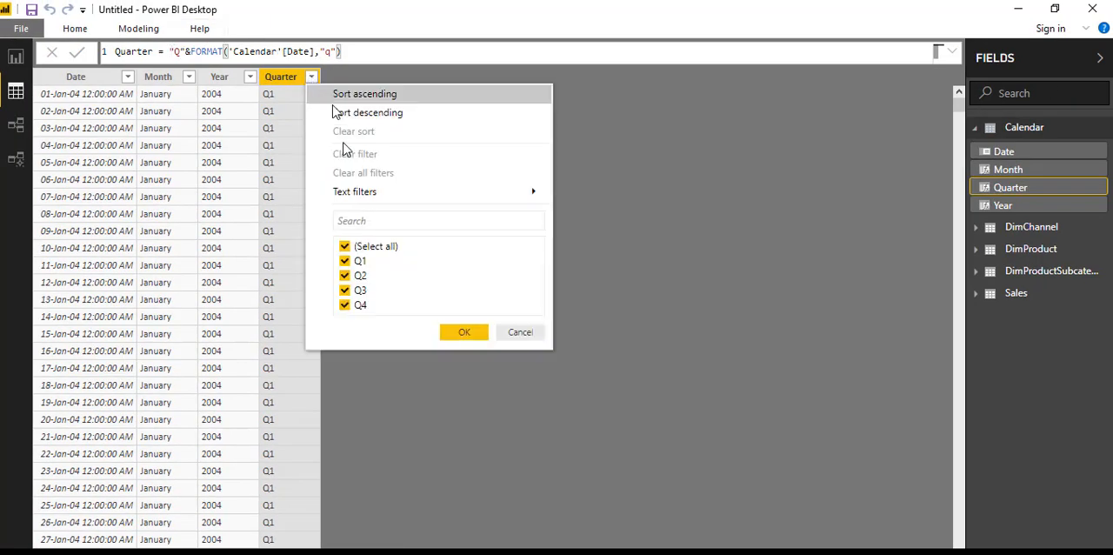
left_click(520, 333)
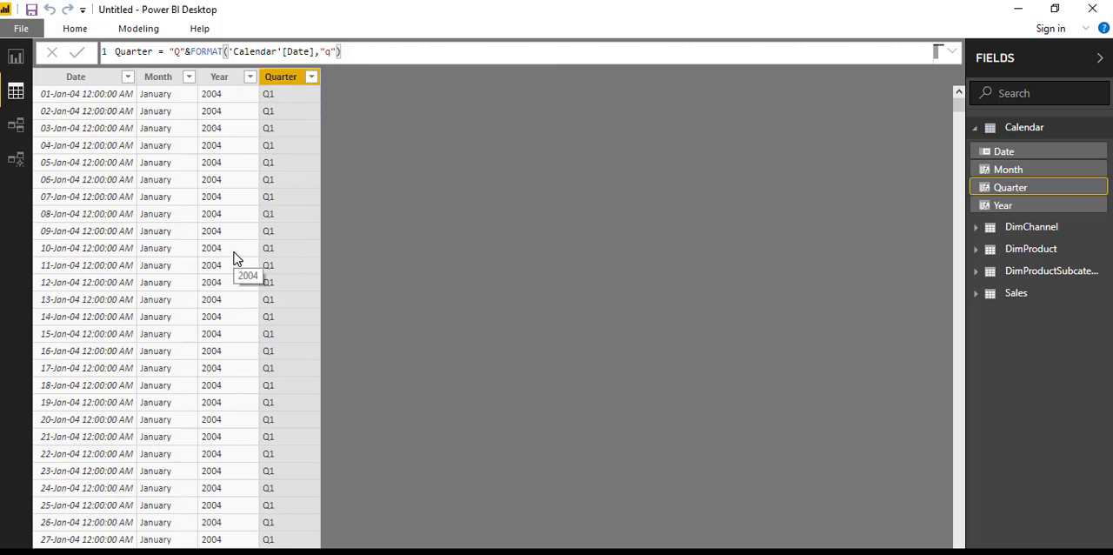